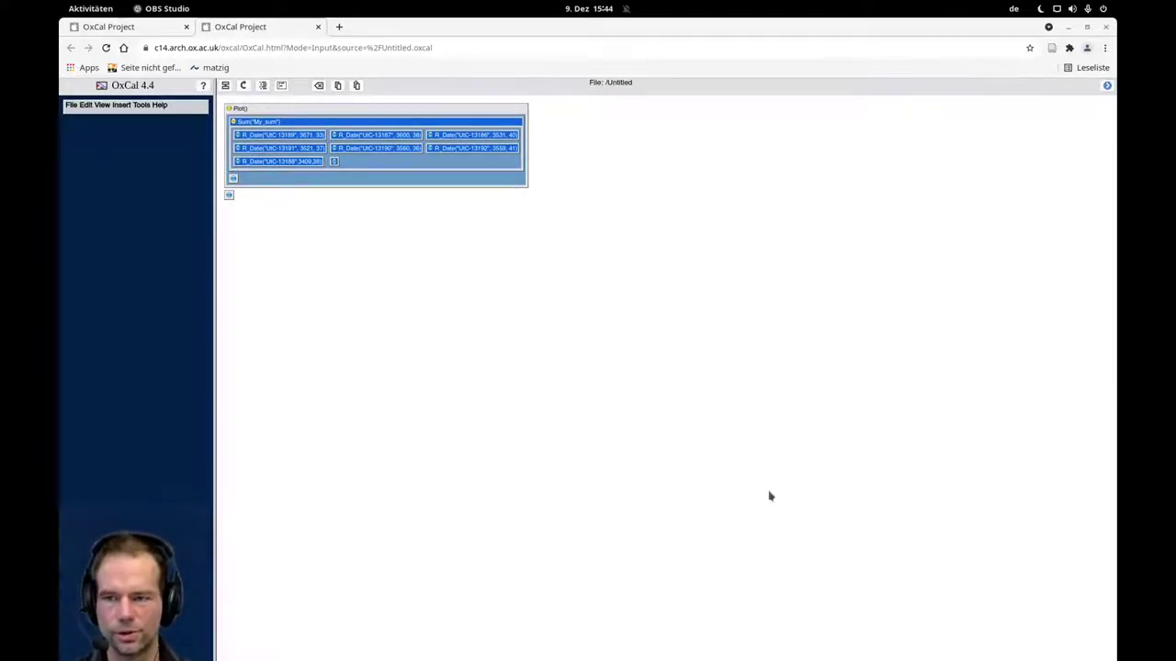
# Step: Insert a Sequence named 'My Sequence' into the plot after the Sum
pyautogui.click(232, 180)
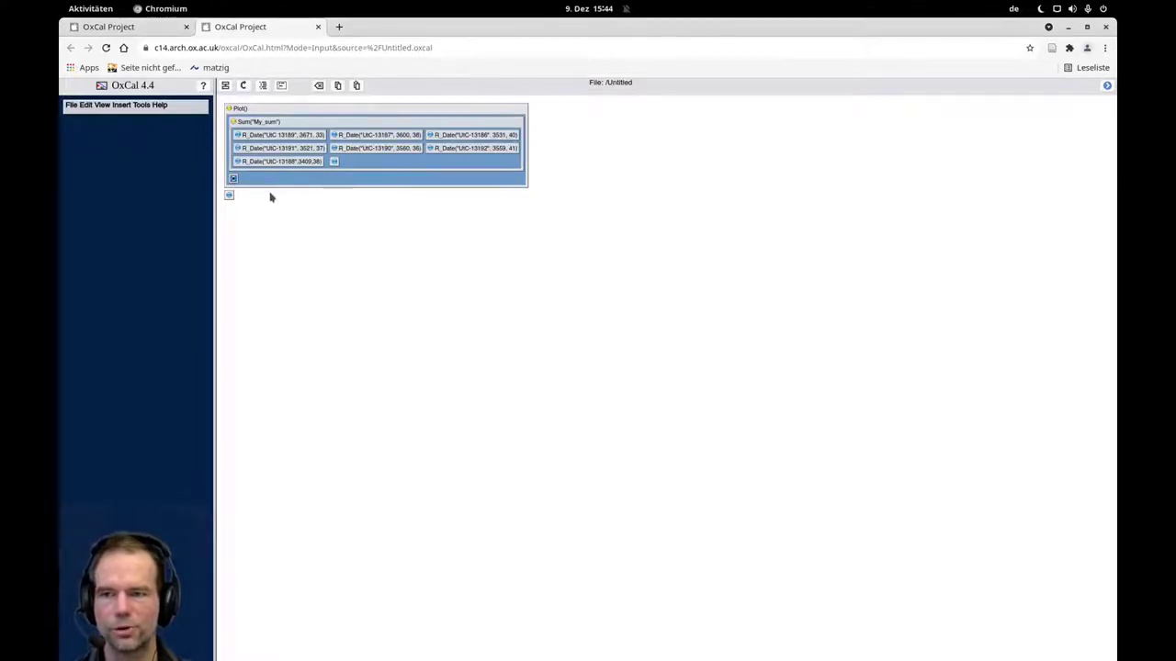
pyautogui.click(121, 105)
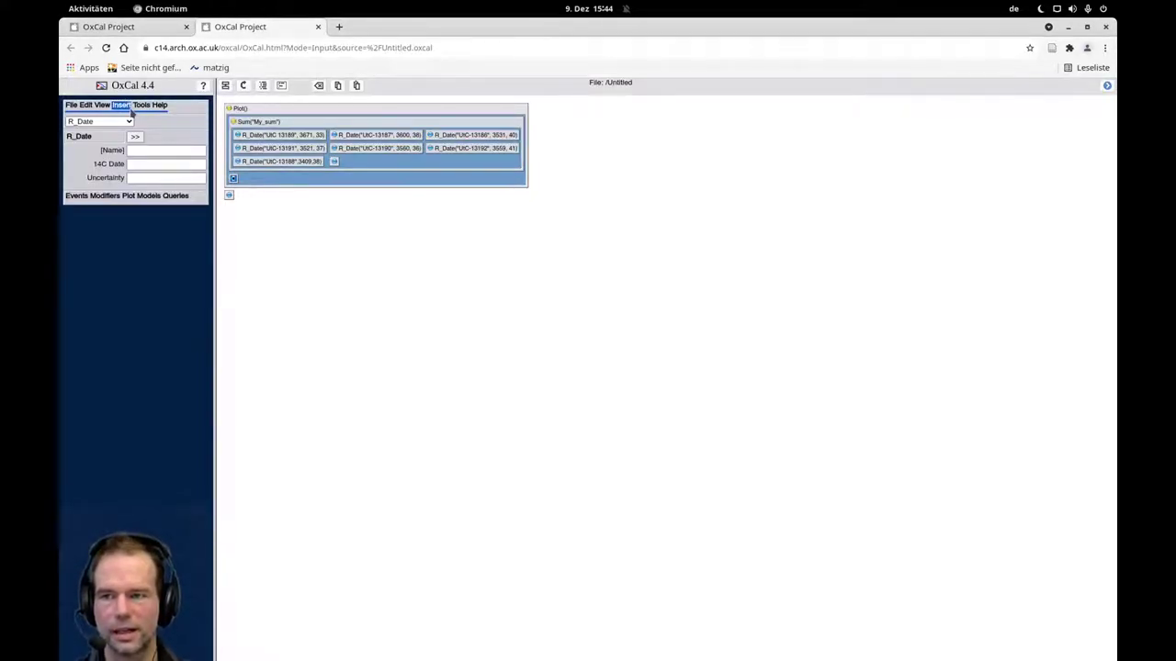
pyautogui.click(128, 122)
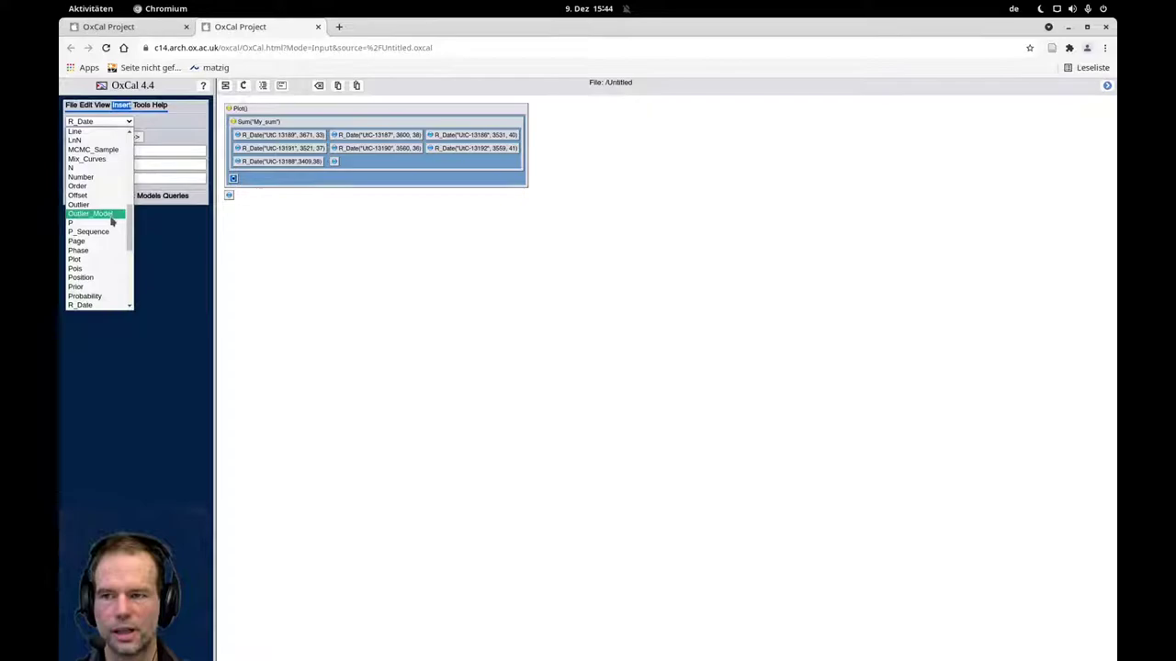
pyautogui.scroll(-3, 103, 244)
pyautogui.scroll(-1, 103, 243)
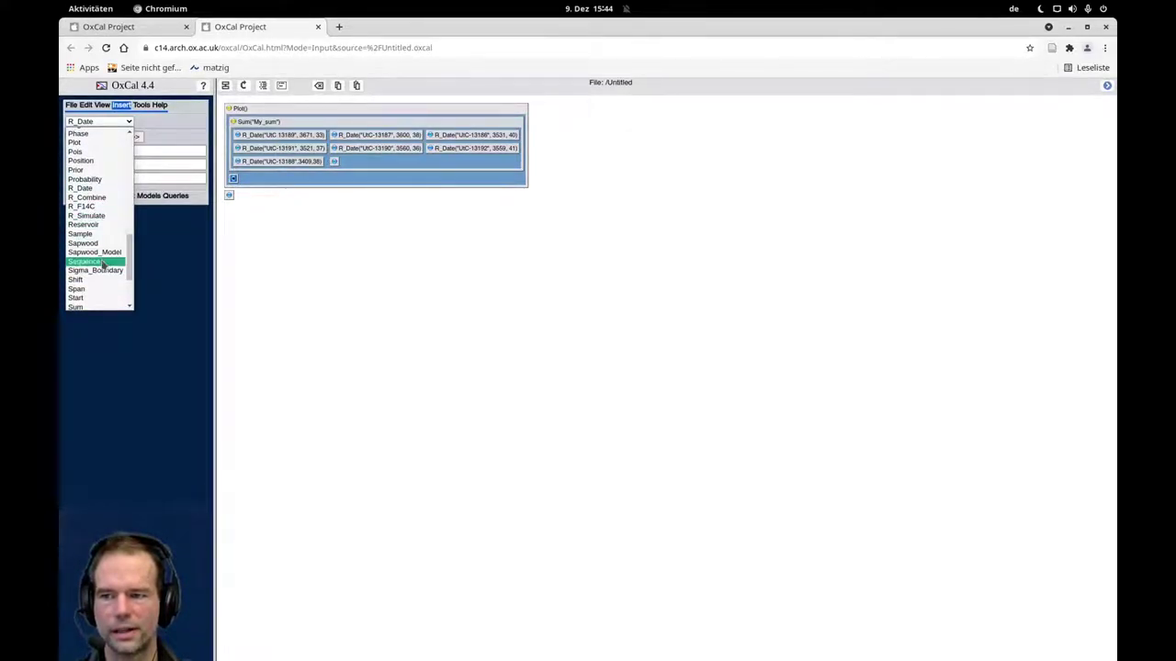
pyautogui.click(104, 262)
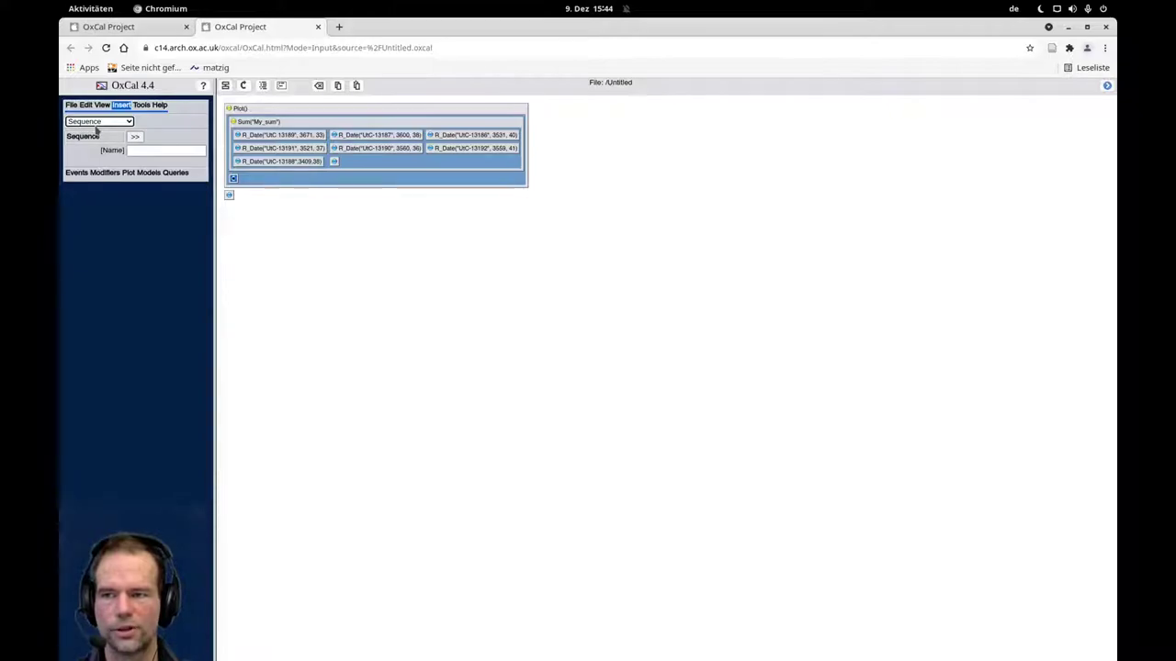
pyautogui.click(149, 150)
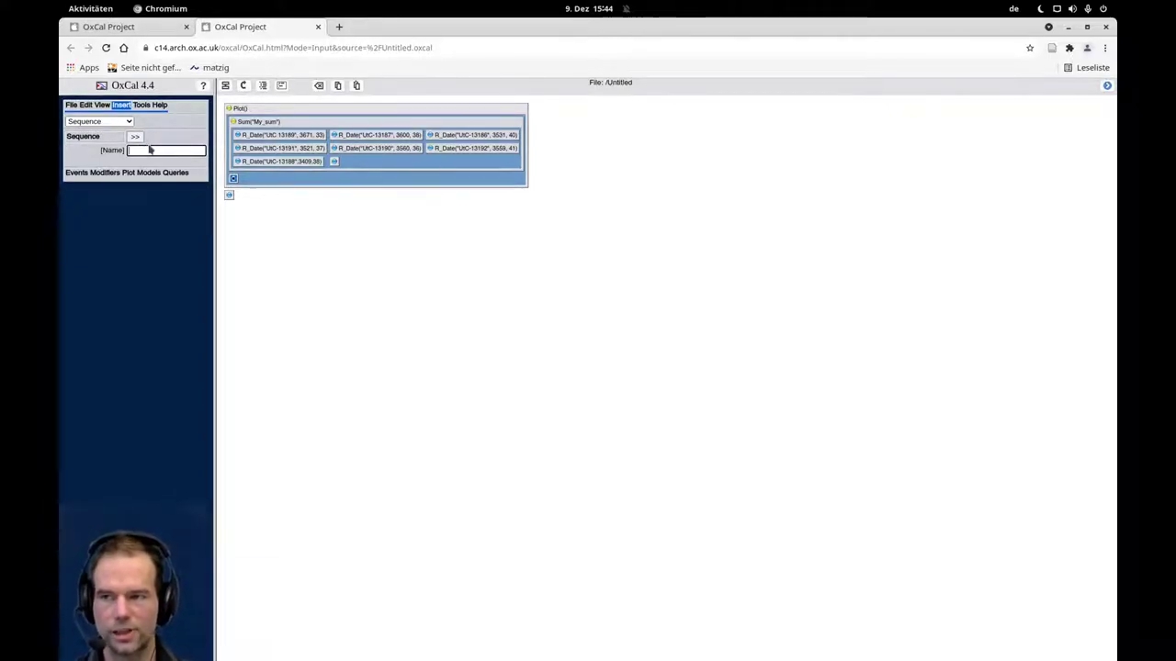
pyautogui.write('My S')
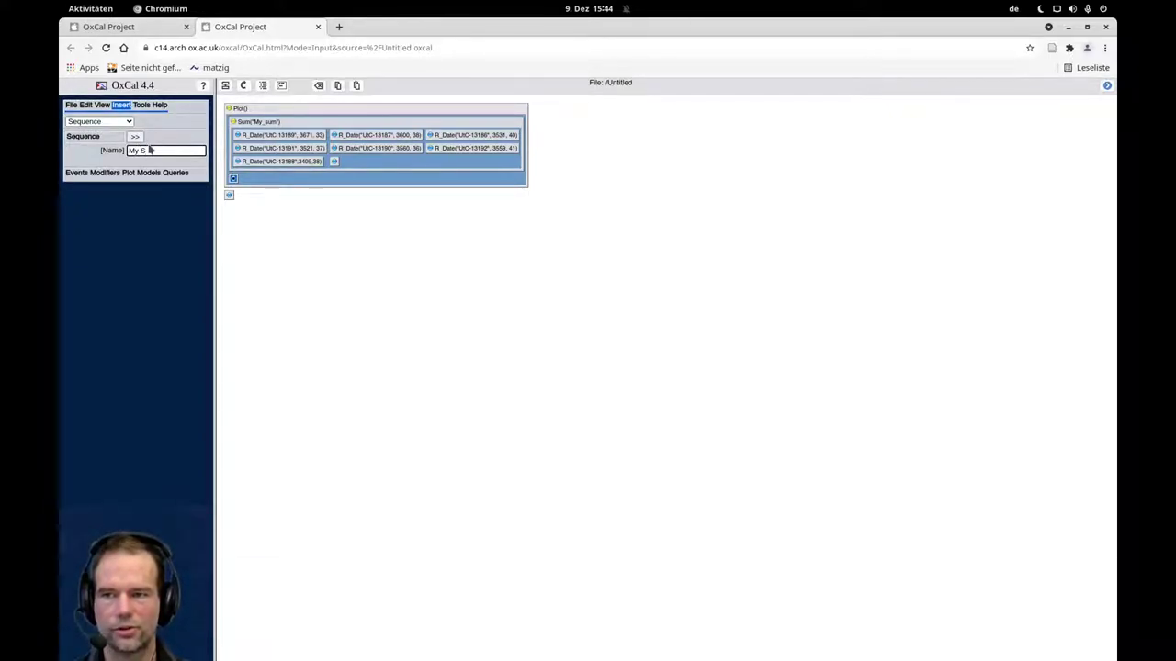
pyautogui.write('equence')
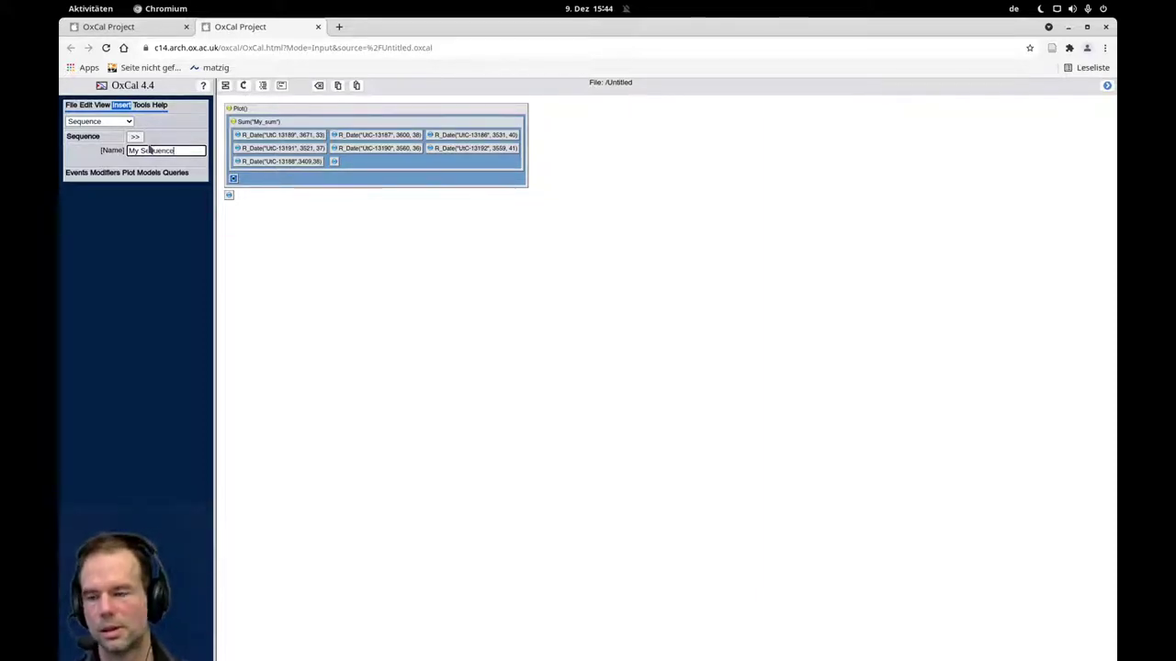
pyautogui.click(135, 136)
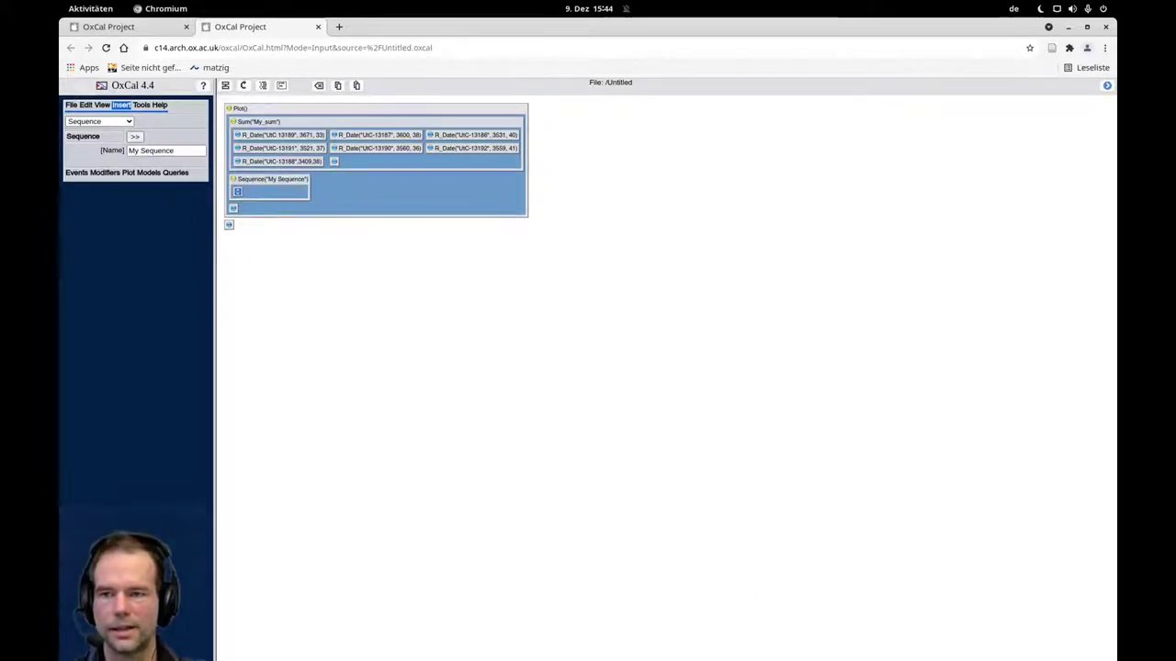
# Step: Insert a Phase named 'My Phase' inside My Sequence
pyautogui.click(106, 123)
pyautogui.click(92, 168)
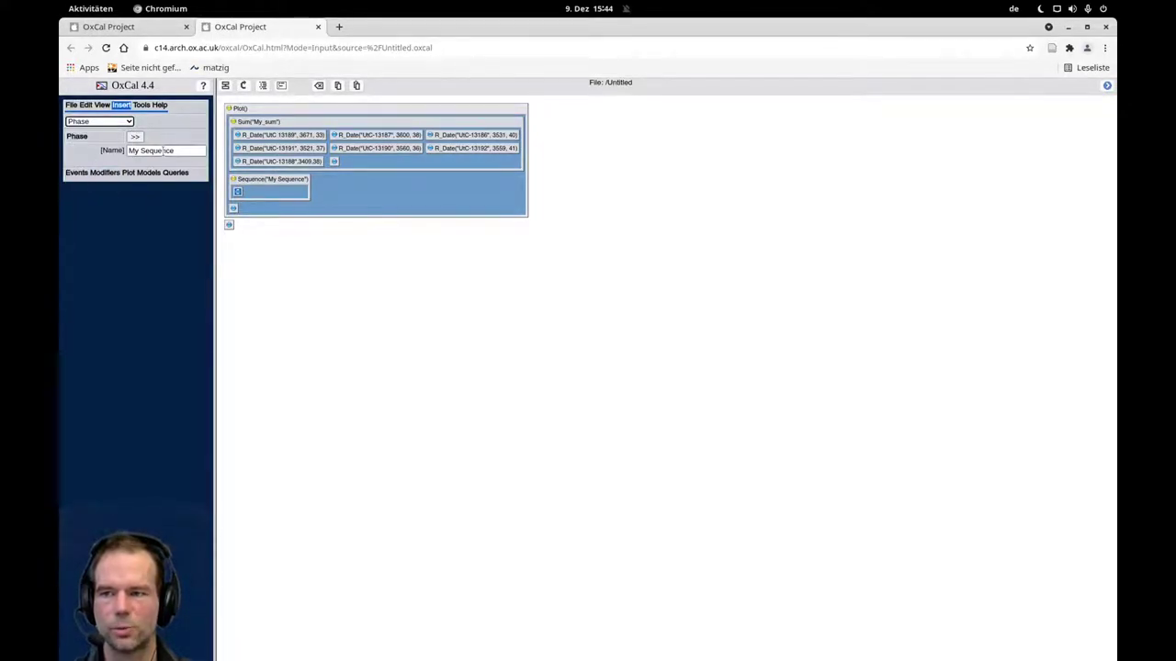
pyautogui.tripleClick(158, 150)
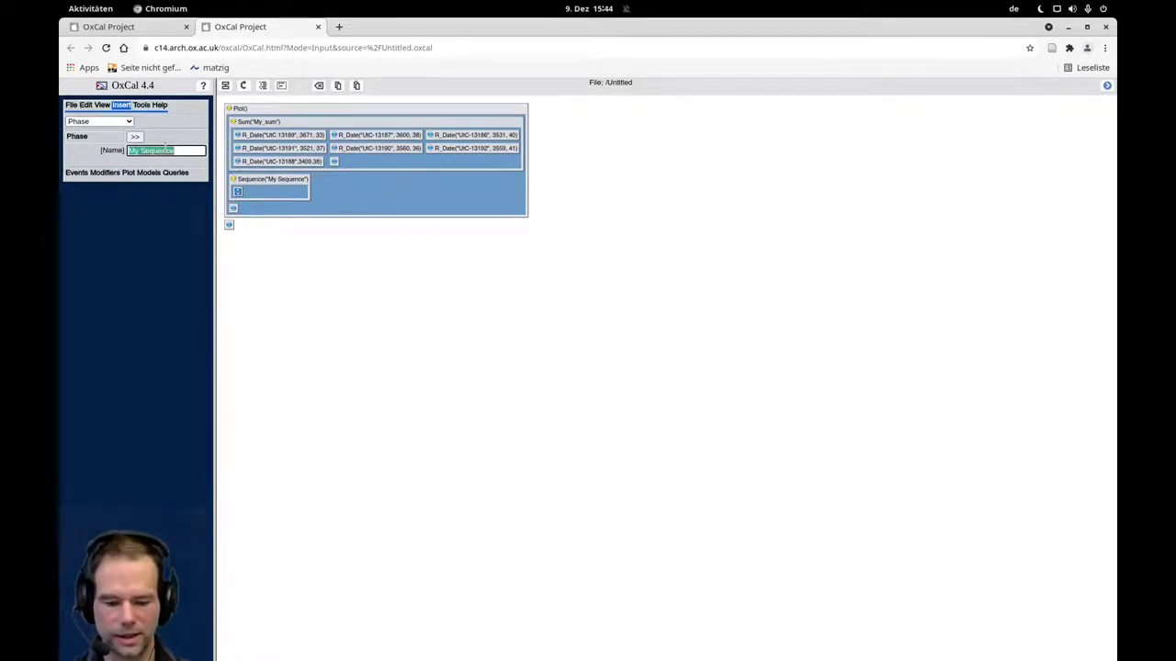
pyautogui.write('My p')
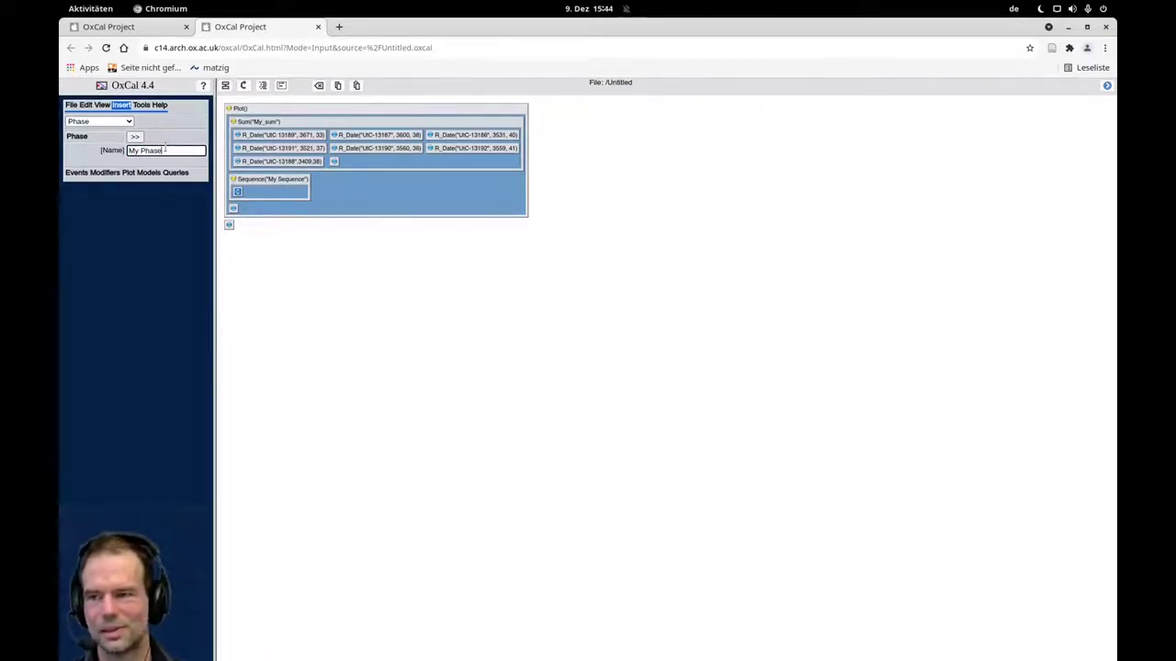
pyautogui.click(135, 137)
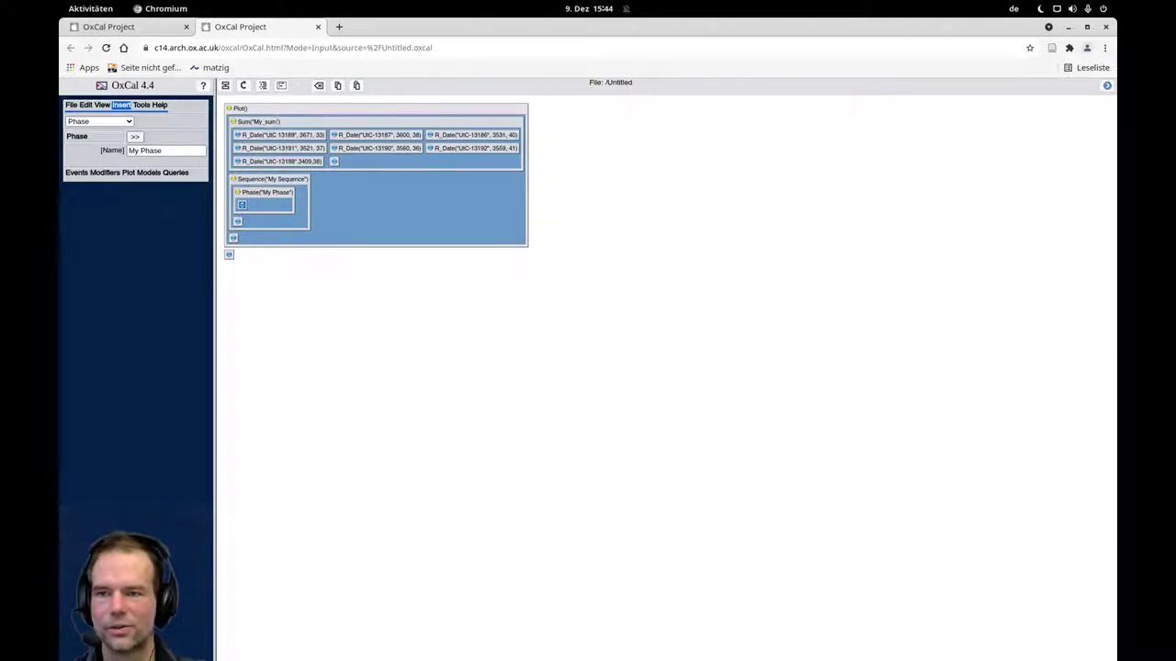
# Step: In the code view, move the seven R_Date lines from the Sum into My Phase
pyautogui.click(282, 85)
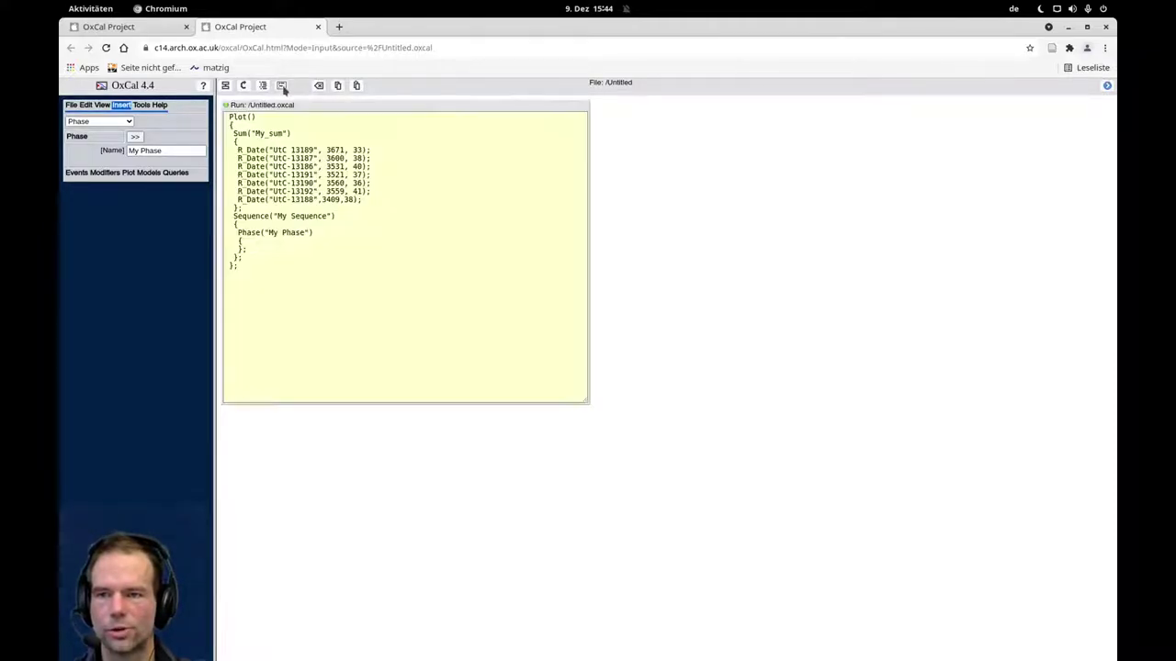
pyautogui.moveTo(360, 199); pyautogui.dragTo(179, 152)
pyautogui.hotkey('ctrl', 'c')
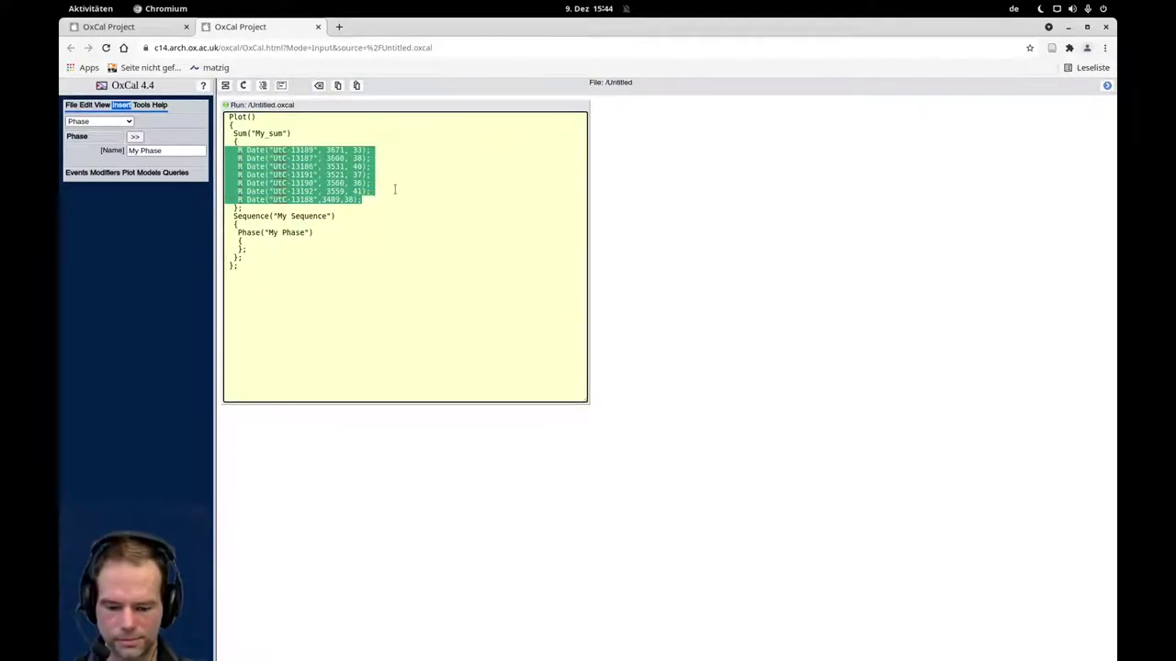
pyautogui.press('Delete')
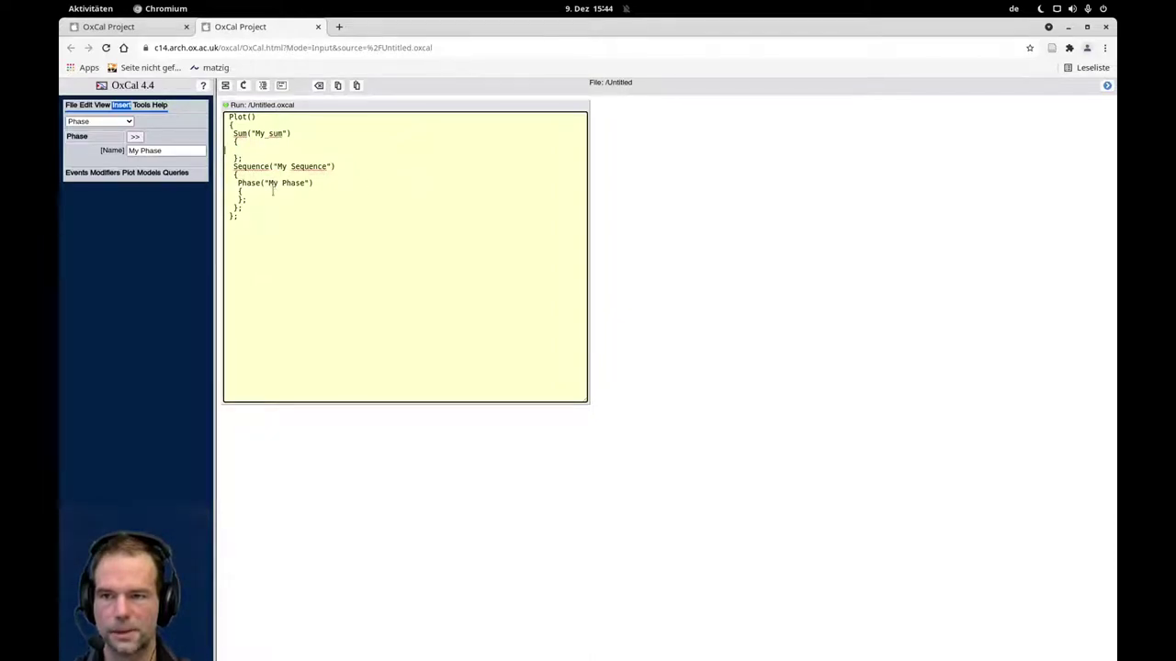
pyautogui.hotkey('ctrl', 'v')
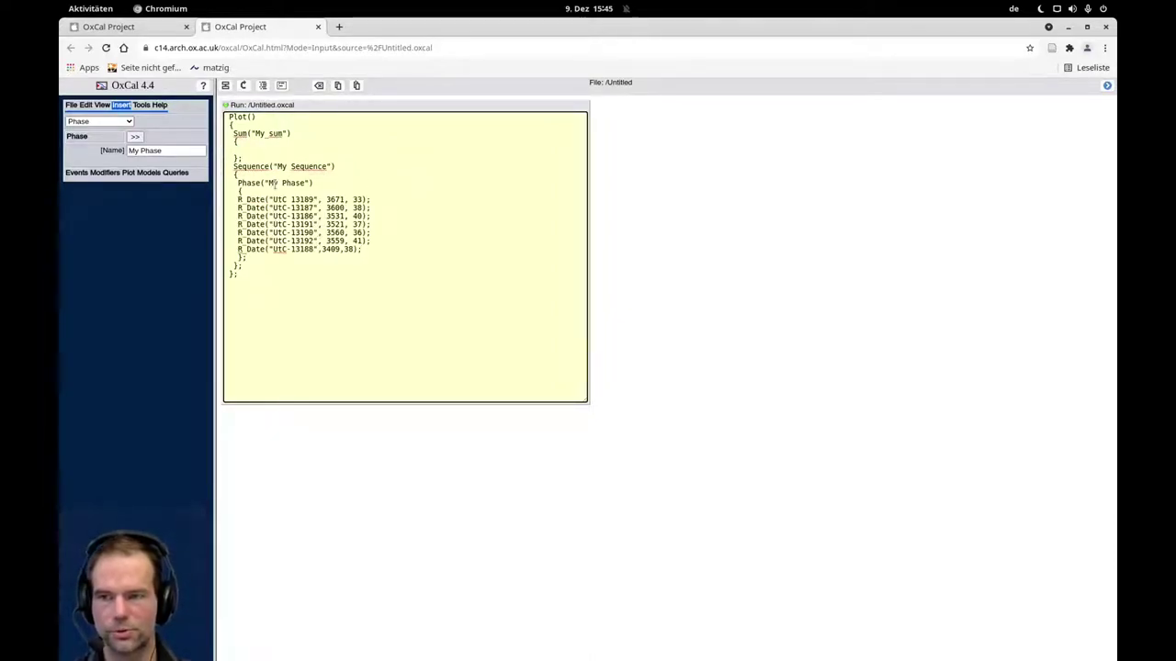
# Step: Delete the now-empty Sum block and return to the block view
pyautogui.click(248, 157)
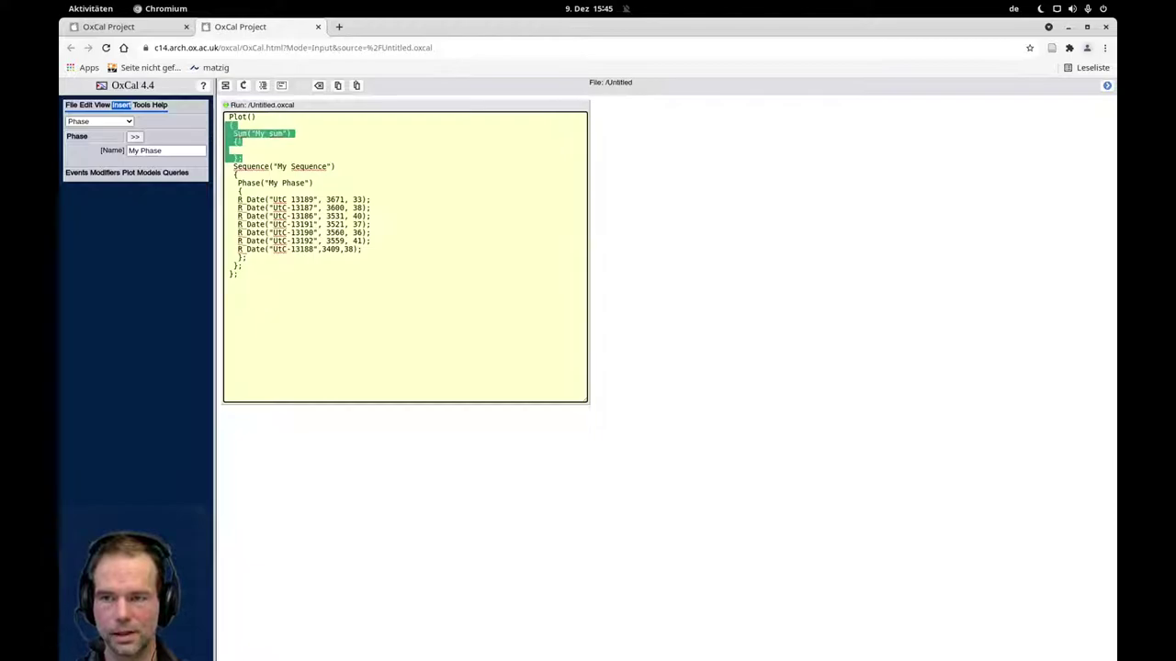
pyautogui.moveTo(248, 157); pyautogui.dragTo(216, 136)
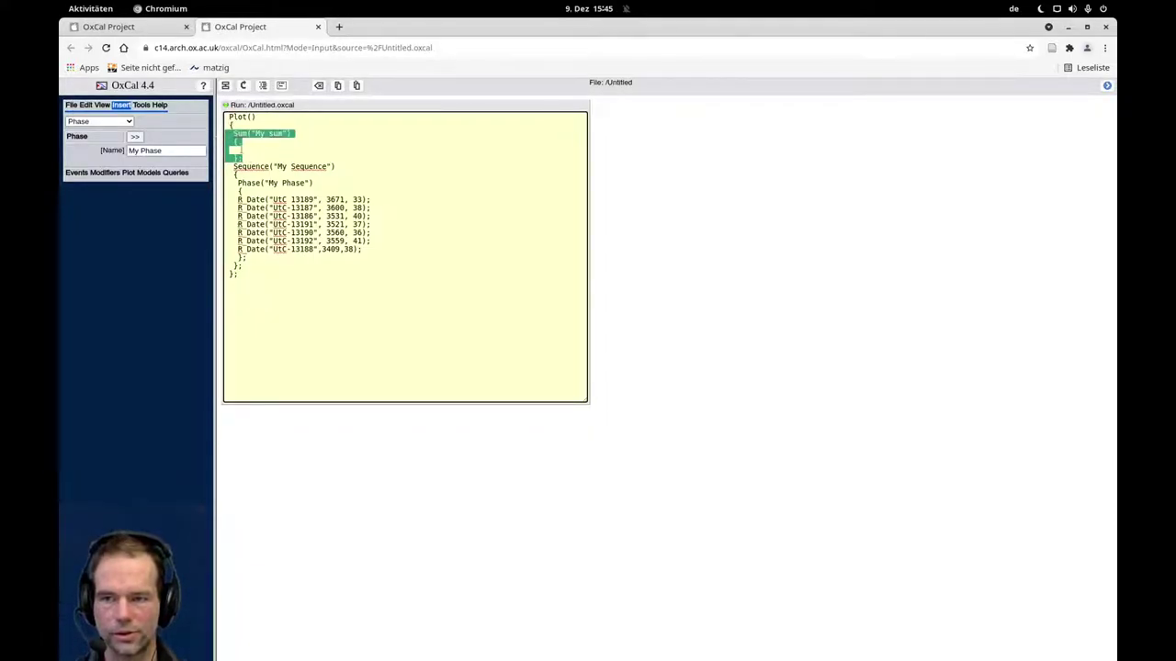
pyautogui.press('Delete')
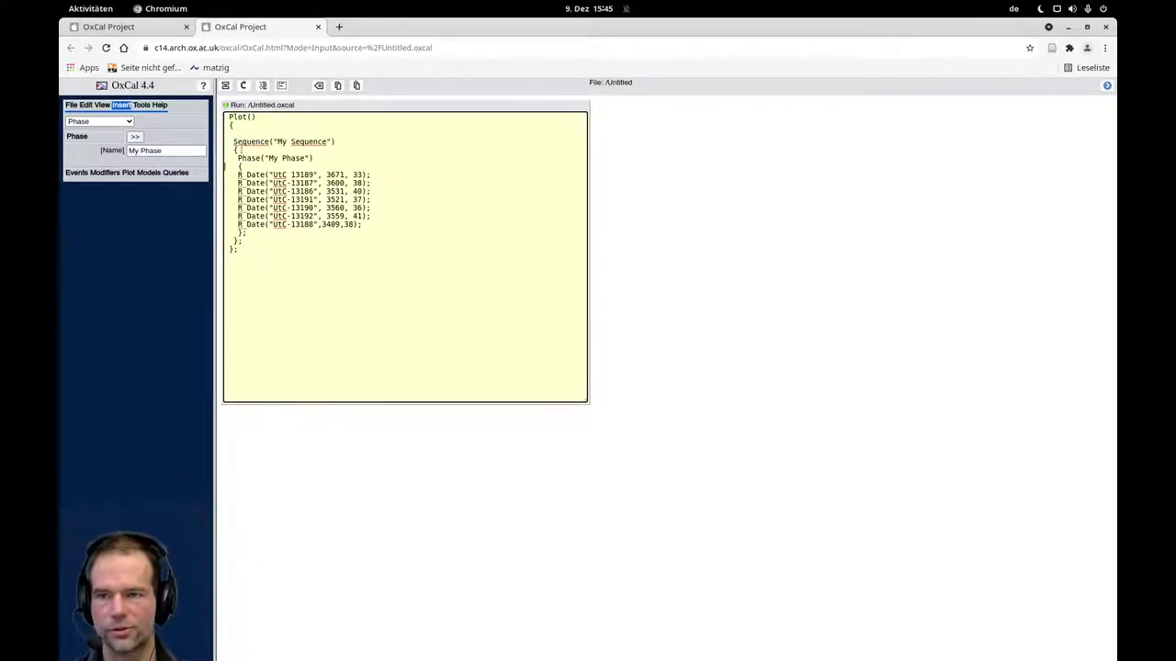
pyautogui.click(225, 86)
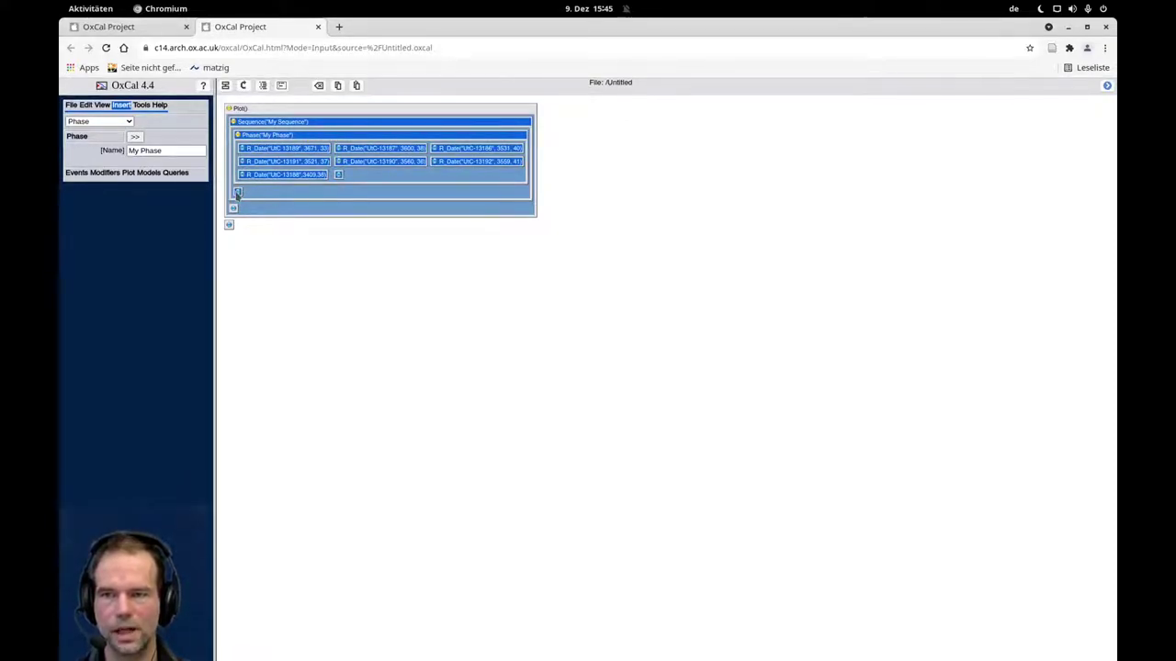
# Step: Insert a Boundary named 'Start' at the end of My Sequence
pyautogui.click(237, 192)
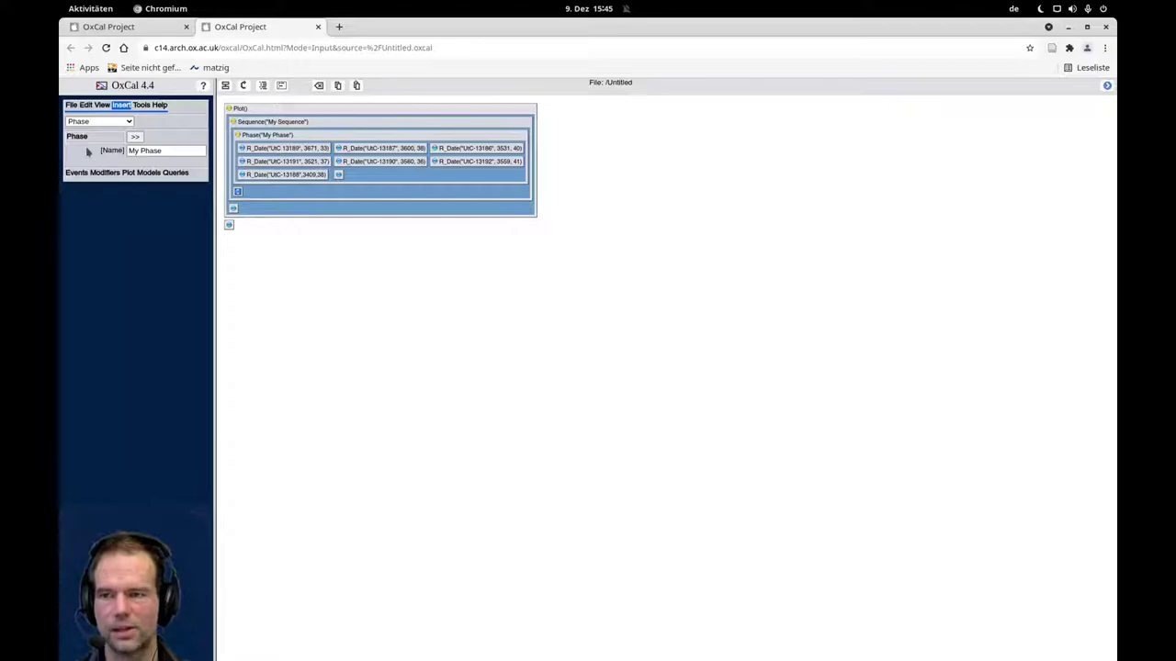
pyautogui.click(116, 123)
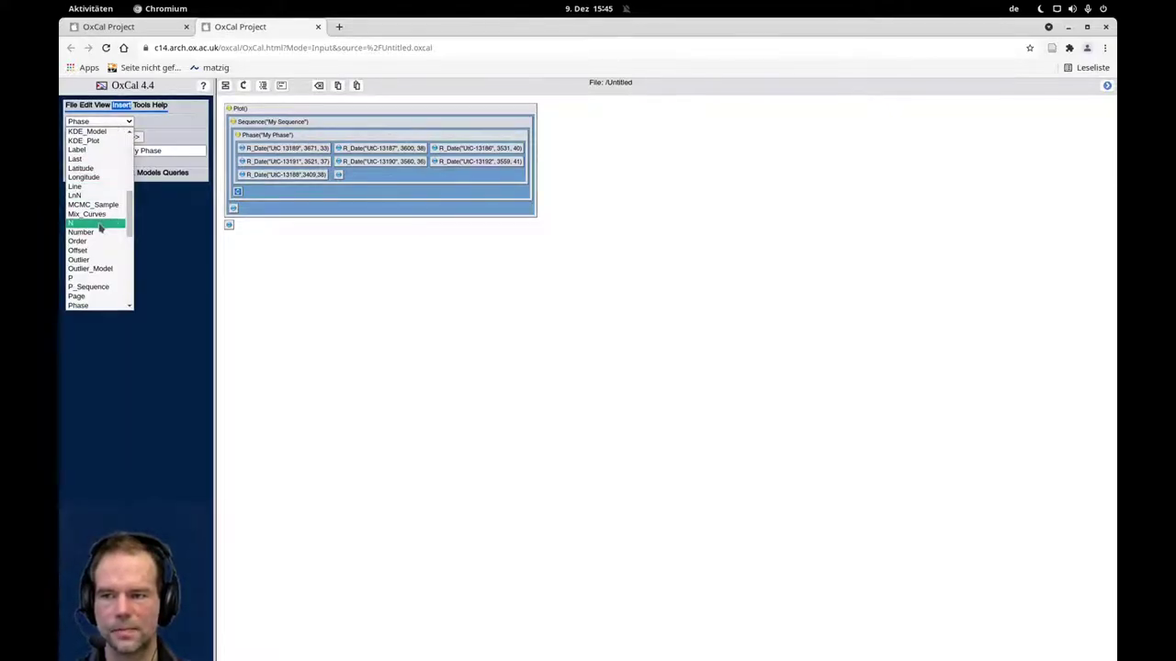
pyautogui.scroll(10, 101, 230)
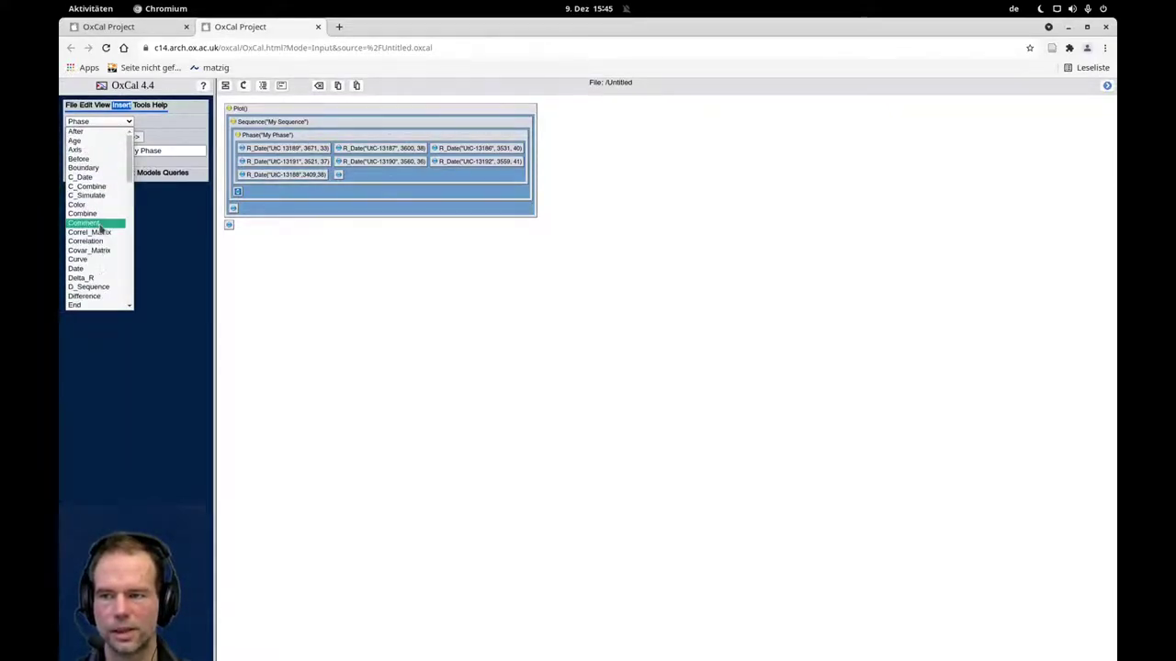
pyautogui.click(84, 167)
pyautogui.doubleClick(150, 150)
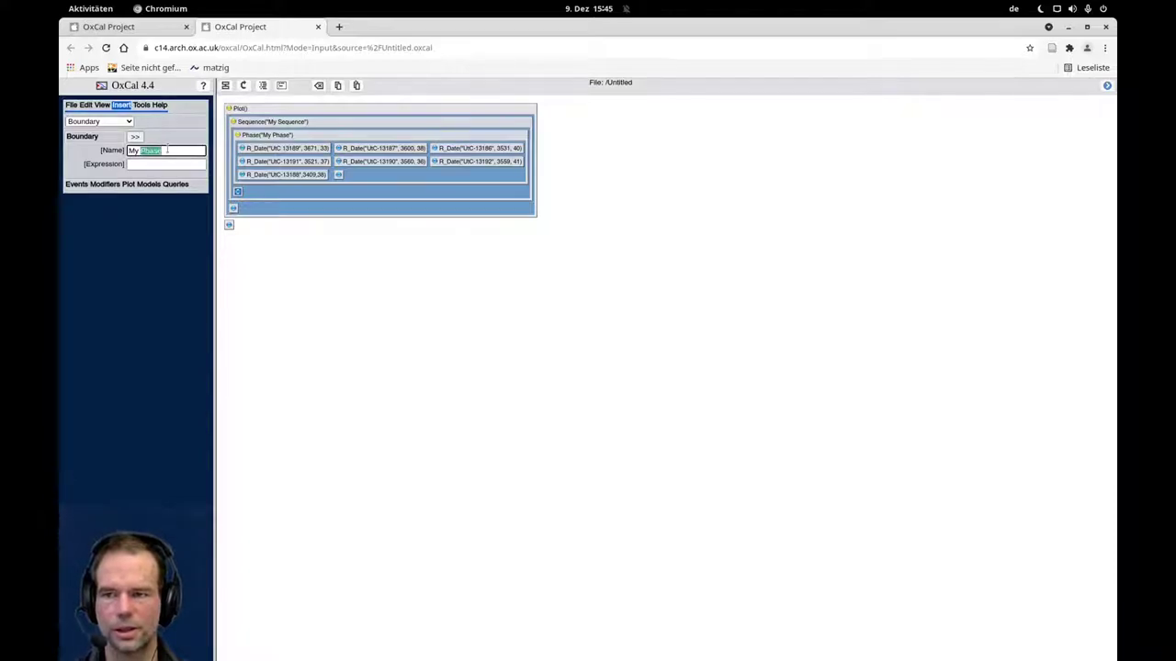
pyautogui.tripleClick(167, 149)
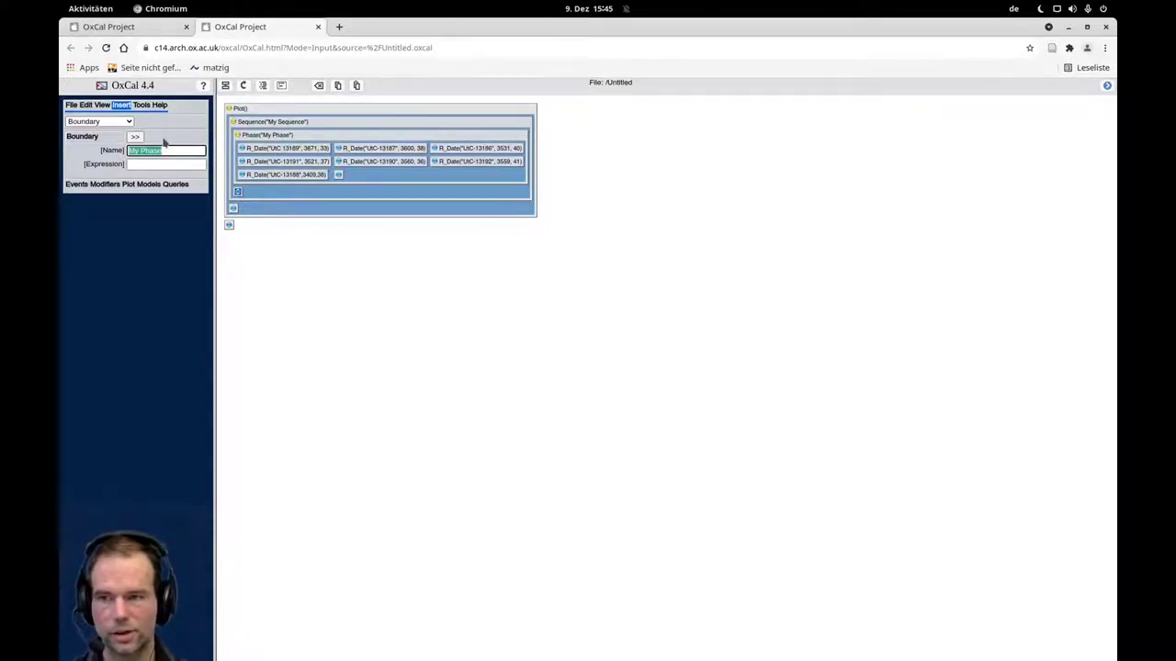
pyautogui.write('Start')
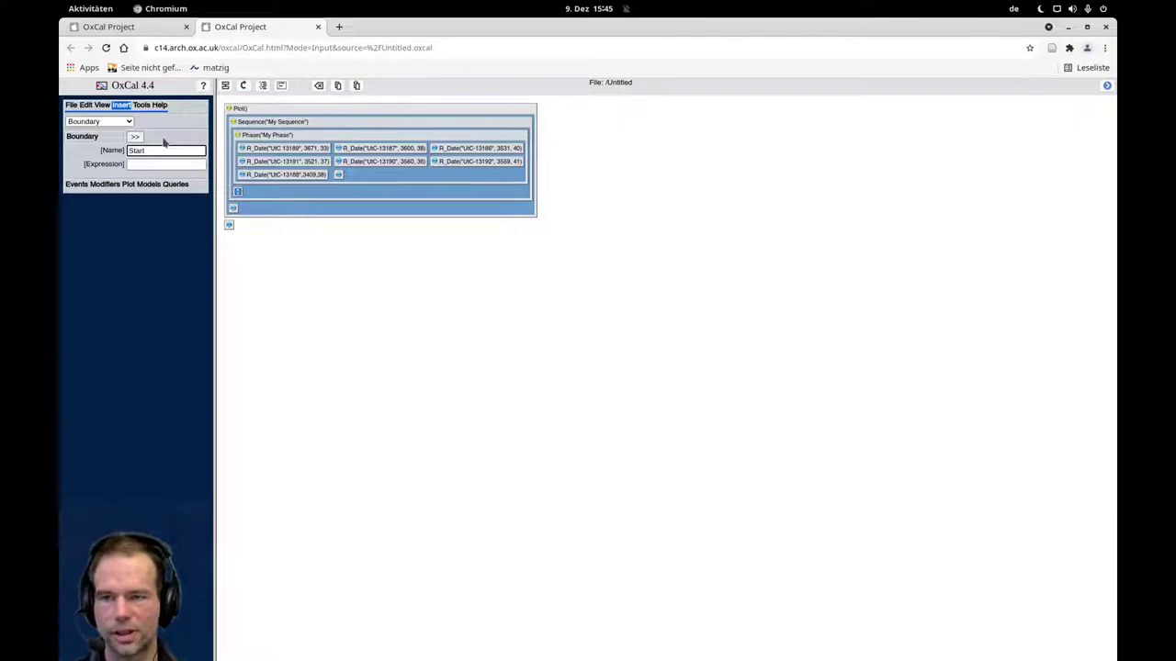
pyautogui.click(135, 137)
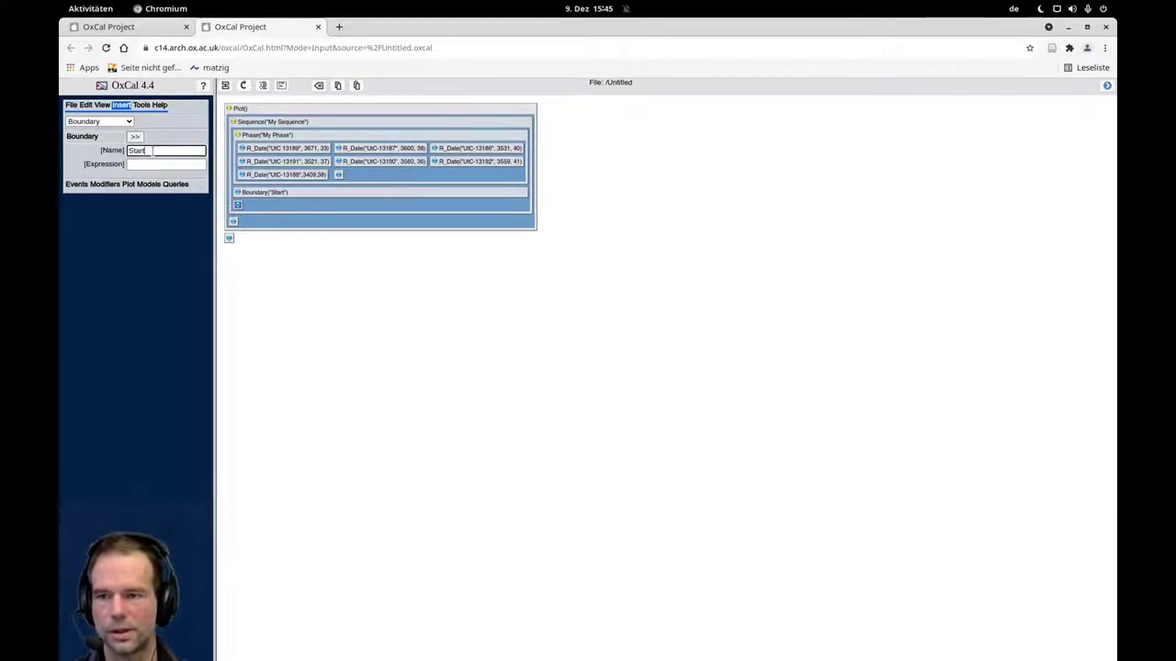
# Step: Insert a second Boundary named 'End' right after Start
pyautogui.doubleClick(151, 149)
pyautogui.write('En')
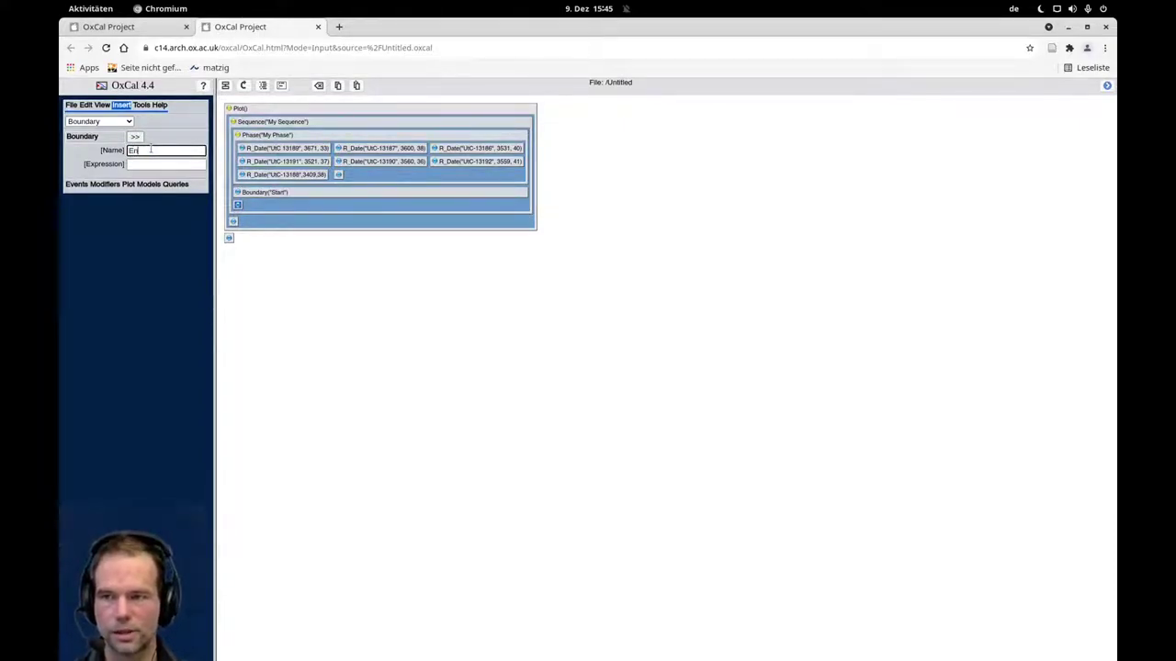
pyautogui.write('d')
pyautogui.click(135, 136)
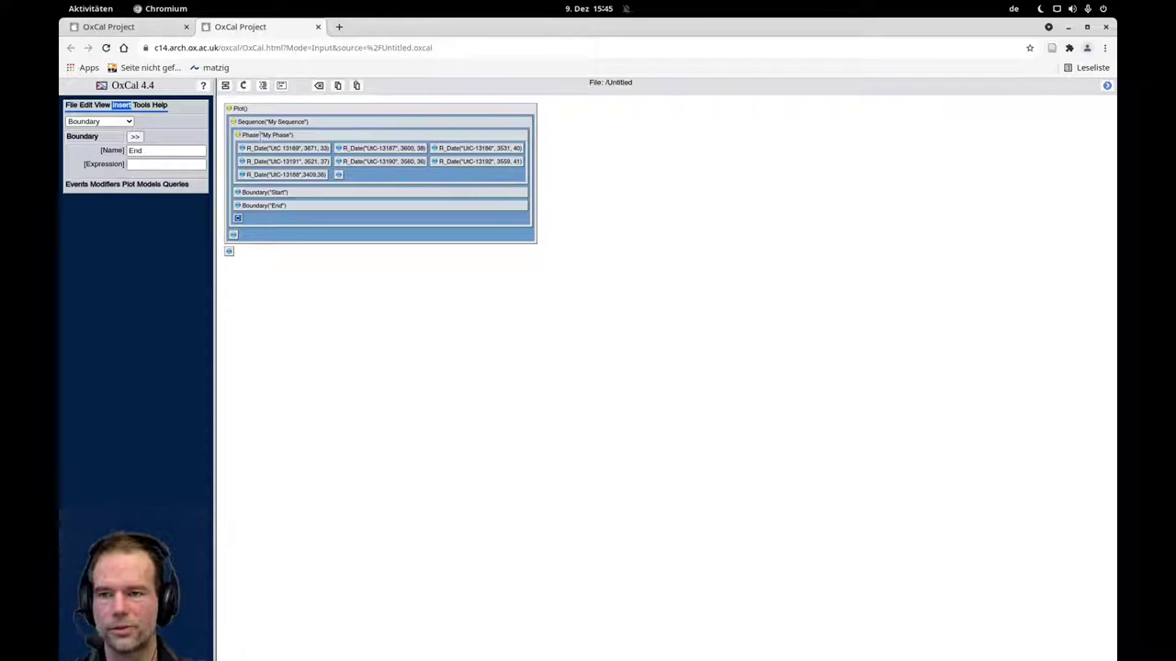
# Step: In the code view, place Boundary("Start") at the top of My Sequence, before Phase("My Phase")
pyautogui.click(282, 85)
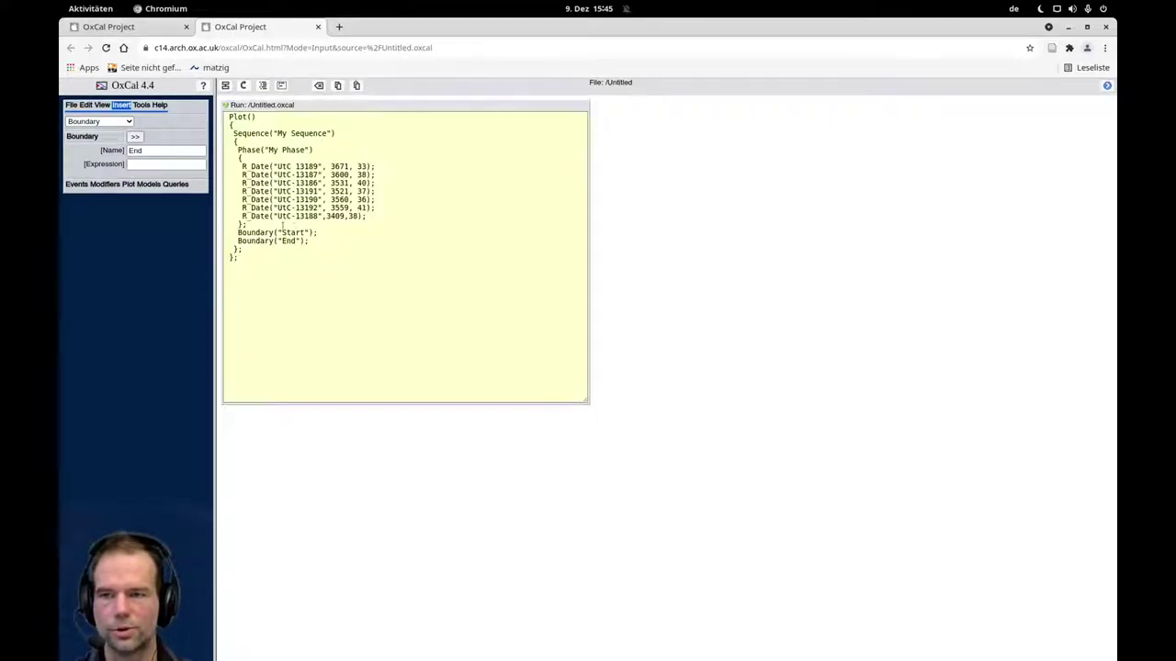
pyautogui.click(282, 230)
pyautogui.press('Delete')
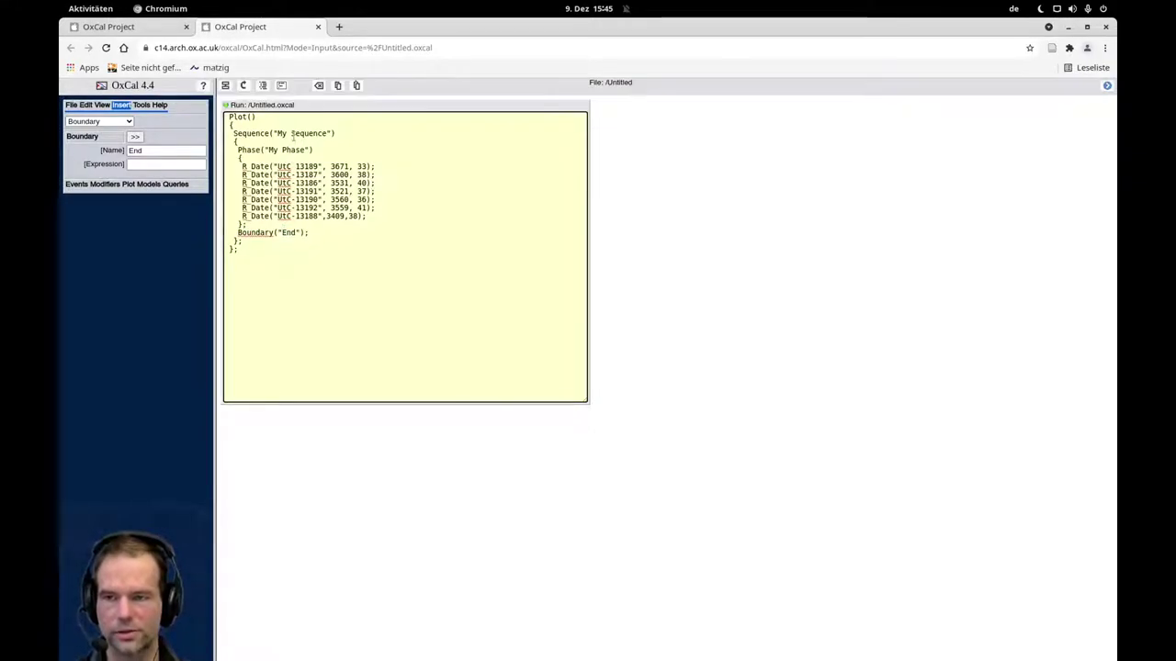
pyautogui.hotkey('ctrl', 'z')
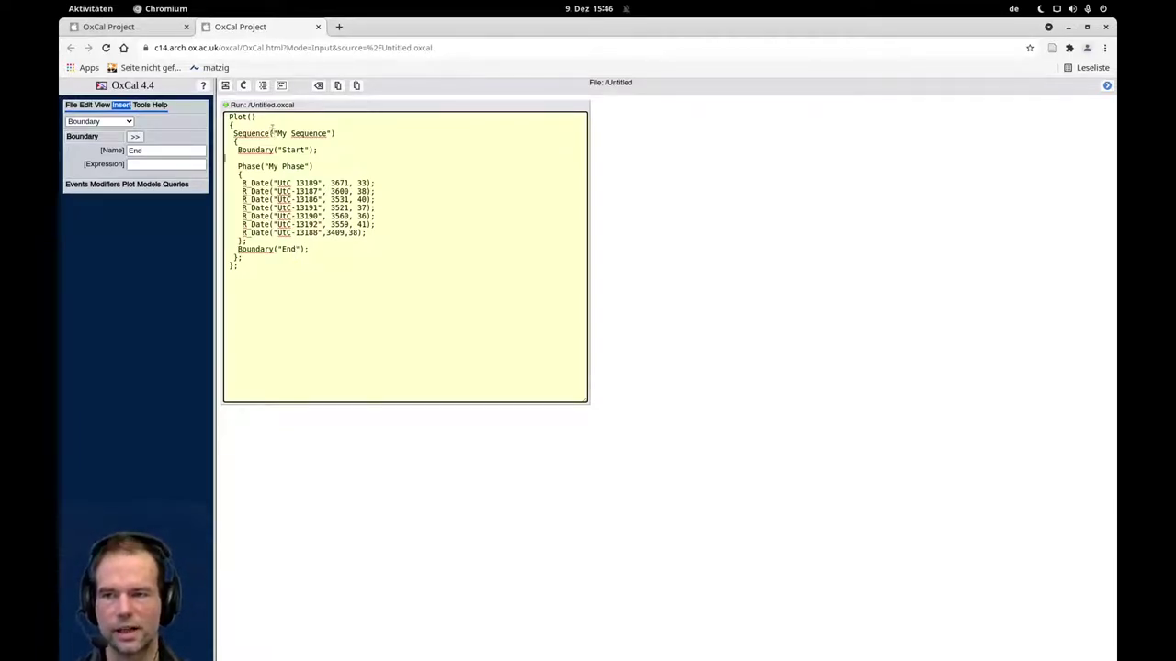
pyautogui.click(225, 86)
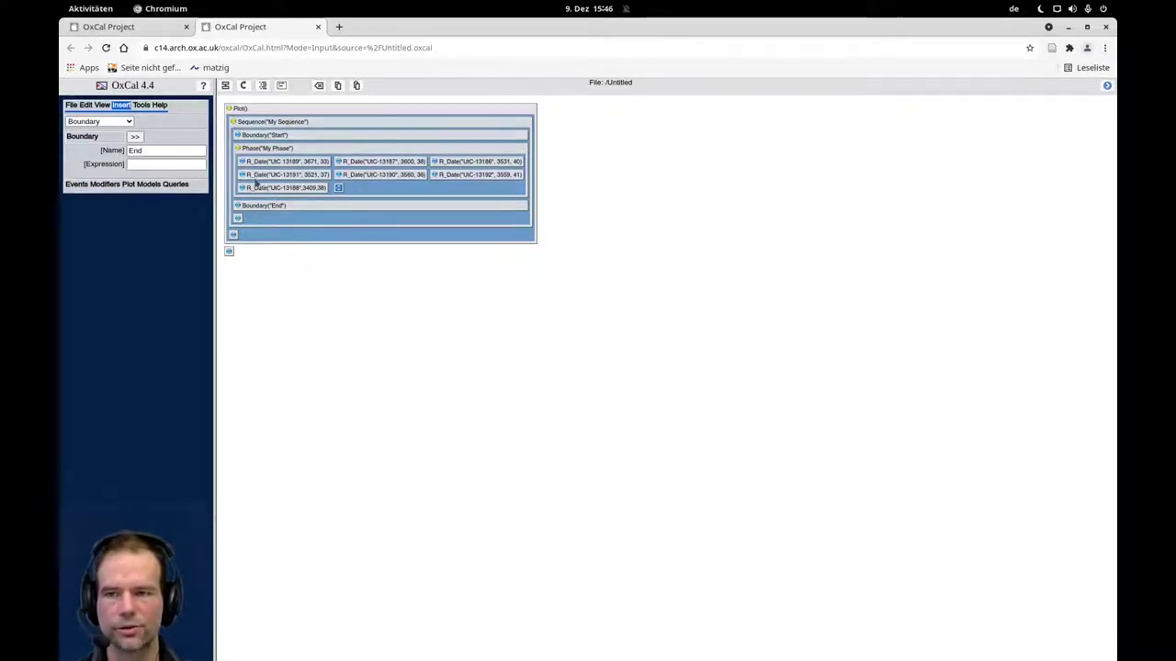
# Step: Insert a Span with a blank name at the end of My Phase, after the last R_Date
pyautogui.click(126, 122)
pyautogui.scroll(-2, 89, 251)
pyautogui.scroll(-5, 89, 250)
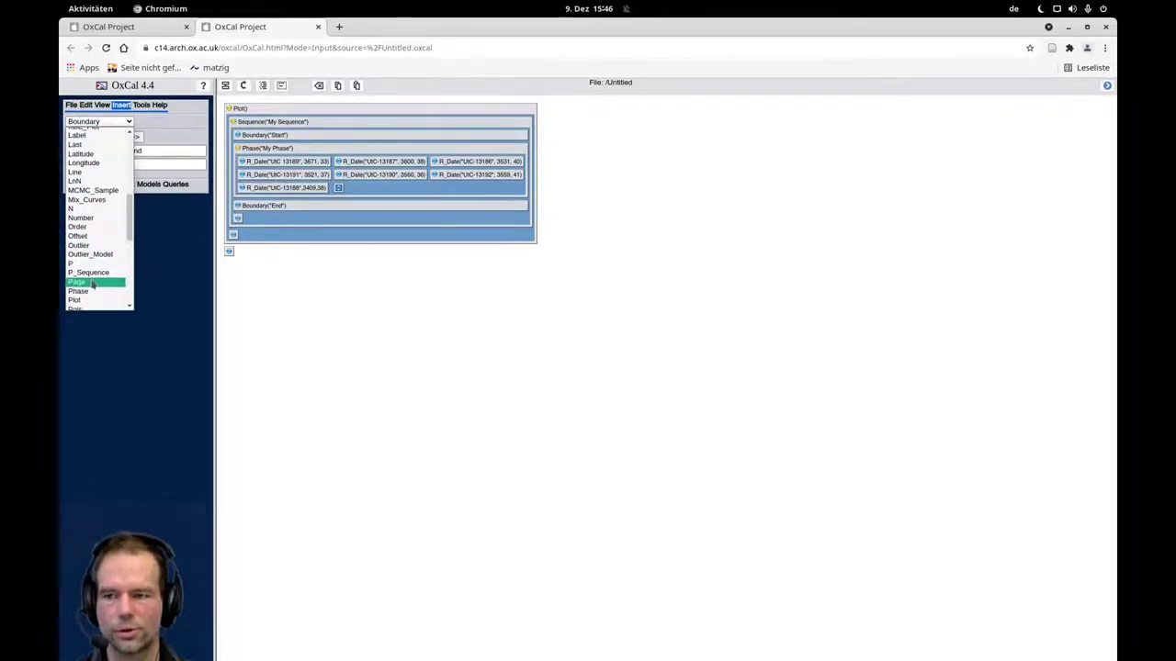
pyautogui.scroll(-2, 91, 276)
pyautogui.scroll(-3, 92, 275)
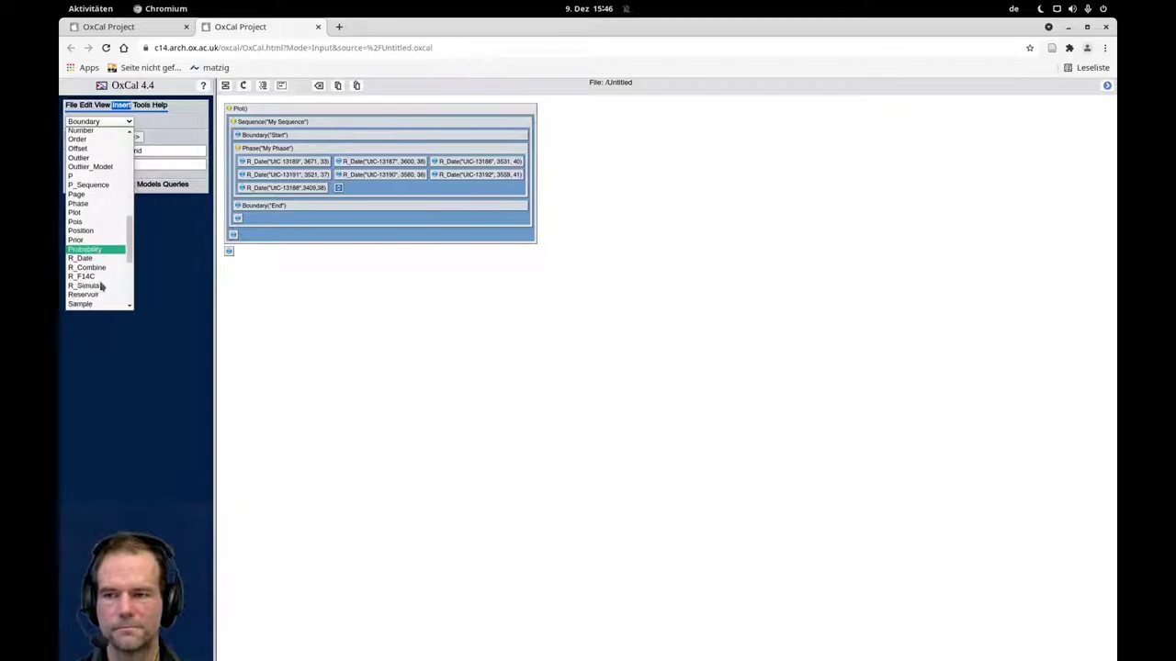
pyautogui.click(92, 271)
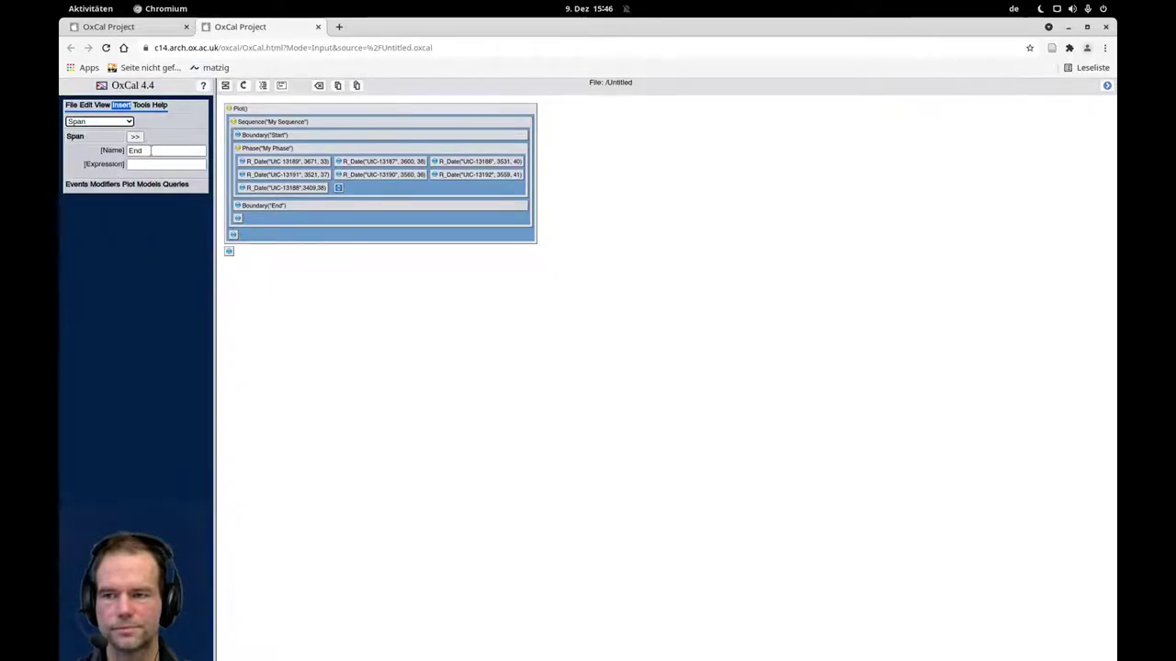
pyautogui.doubleClick(152, 150)
pyautogui.press('BackSpace')
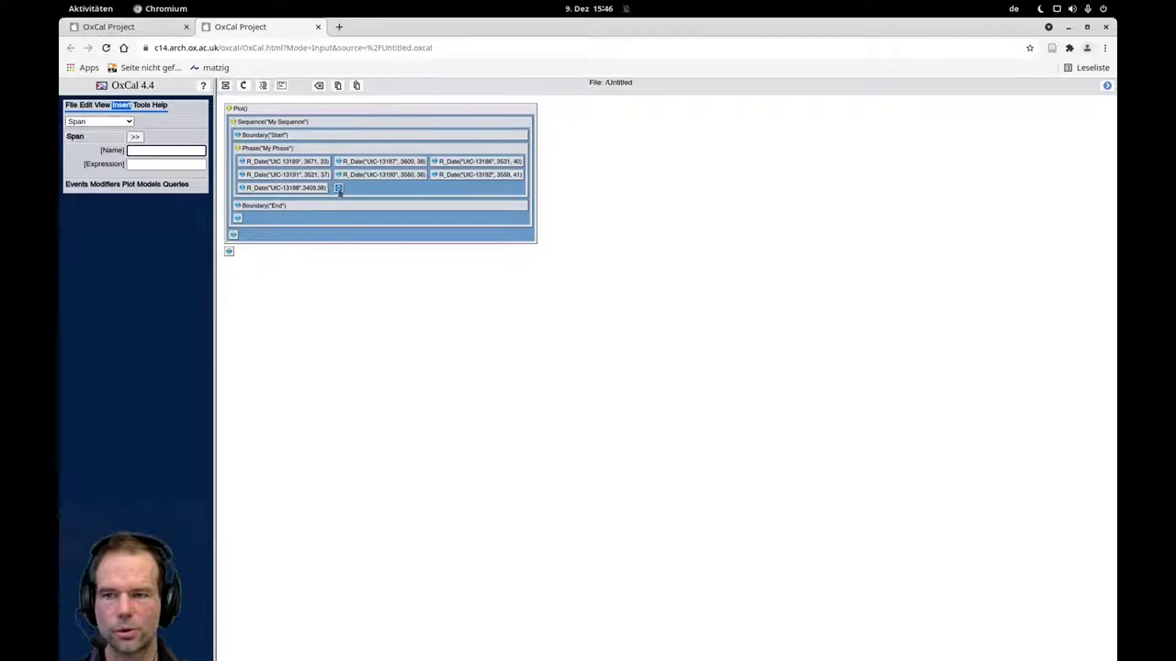
pyautogui.click(135, 135)
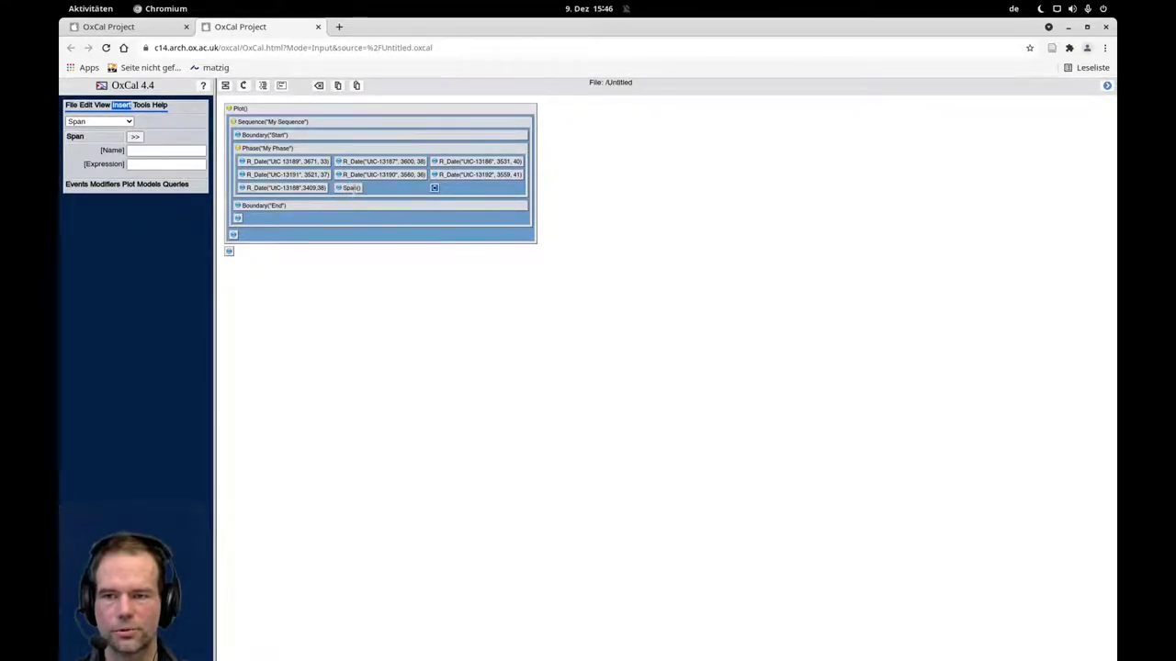
# Step: Reopen the item-type list and close it without changing anything
pyautogui.click(119, 122)
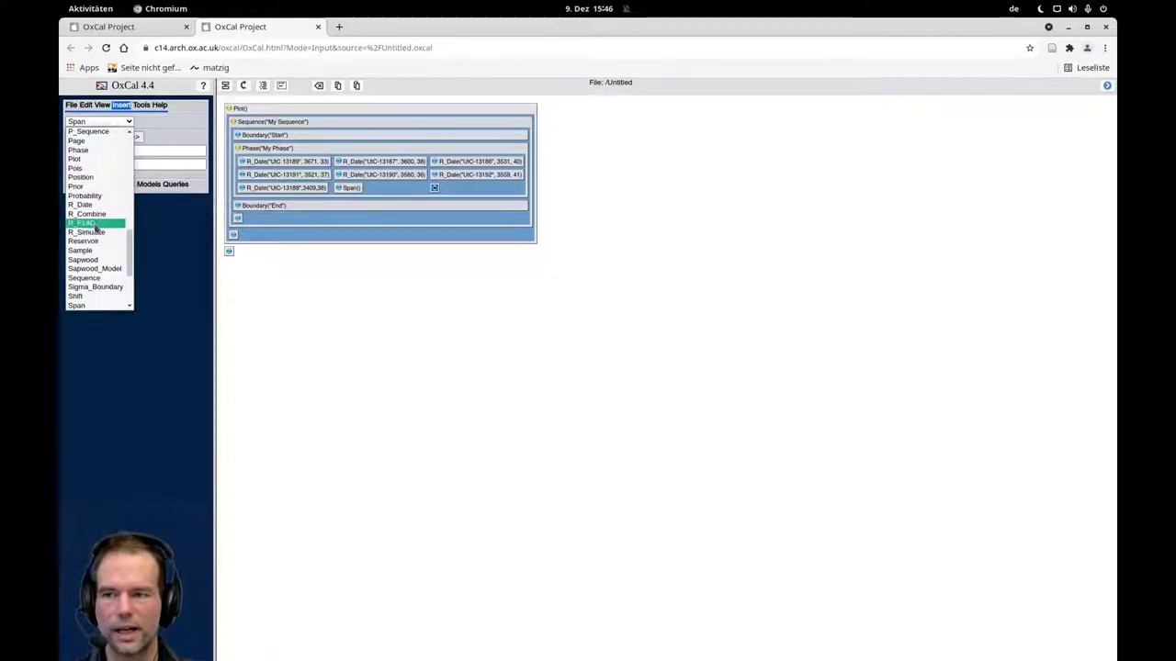
pyautogui.scroll(4, 96, 230)
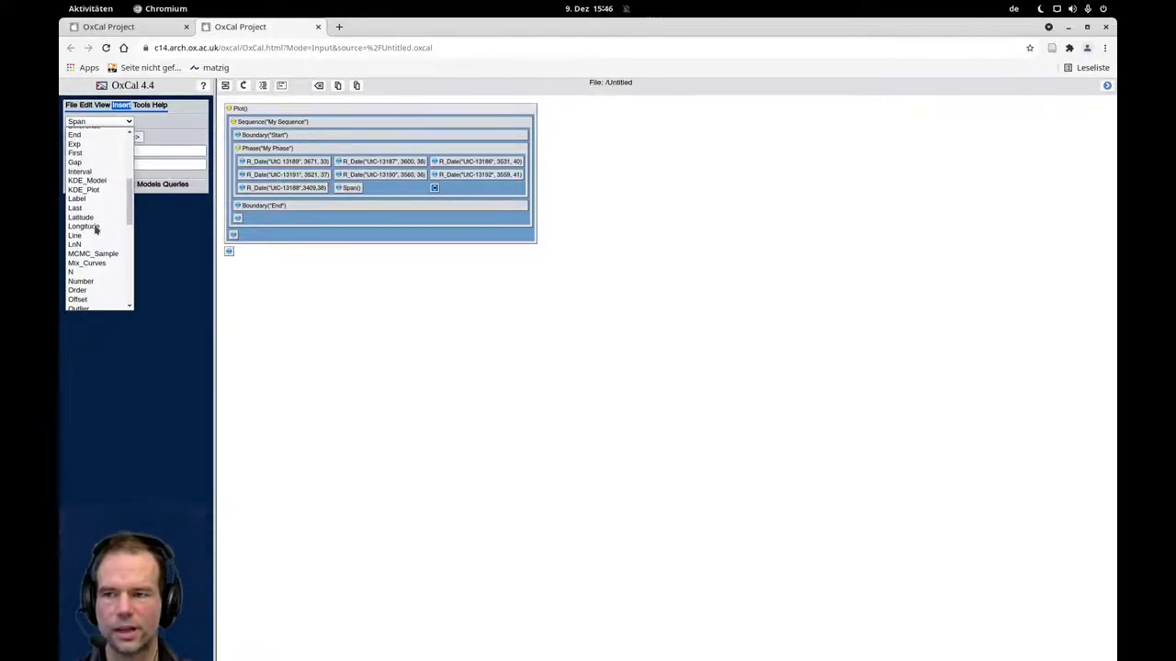
pyautogui.scroll(2, 95, 230)
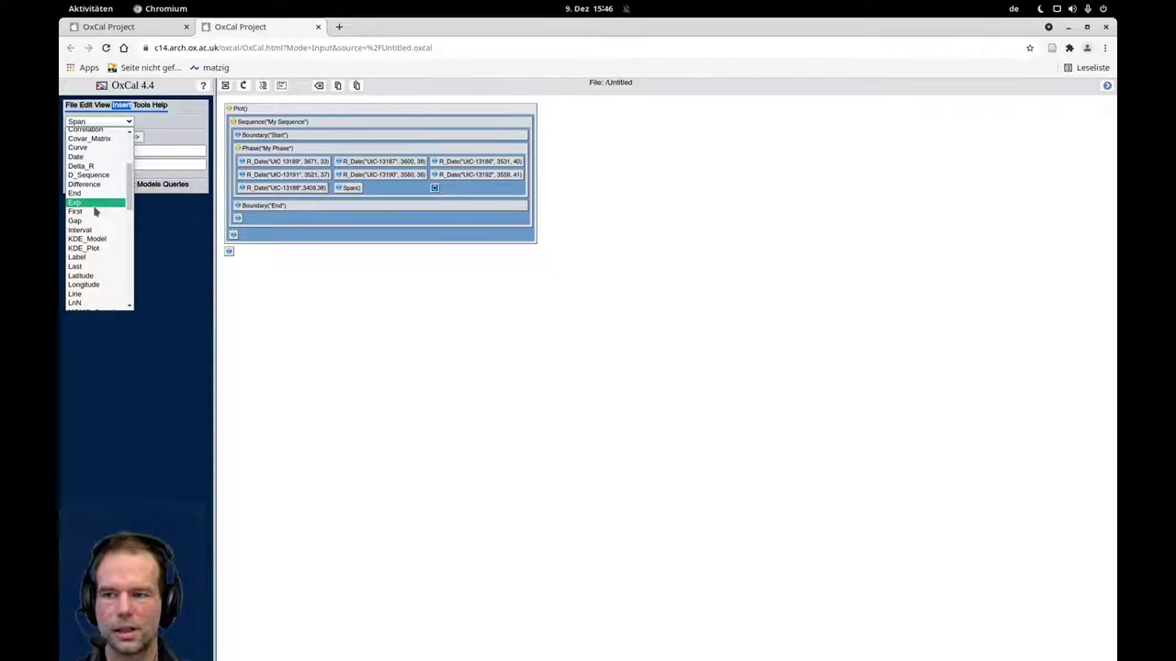
pyautogui.scroll(3, 101, 139)
pyautogui.click(131, 123)
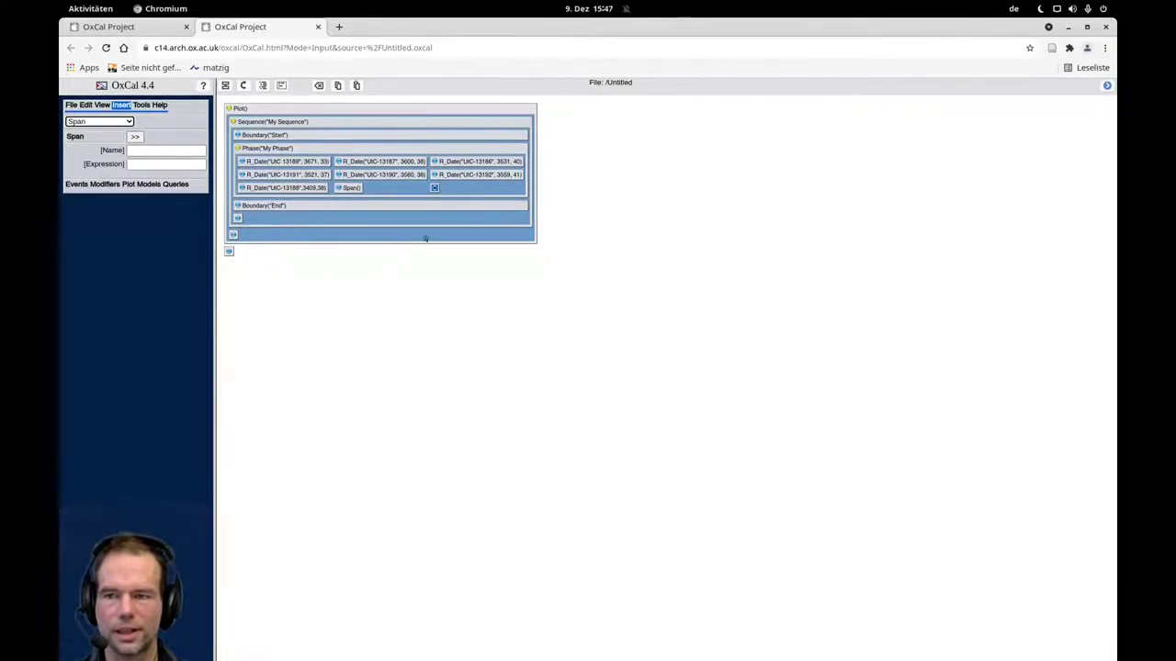
# Step: Run the model from the File menu, yielding Amodel 70.3 and a Span of 0–373
pyautogui.click(71, 104)
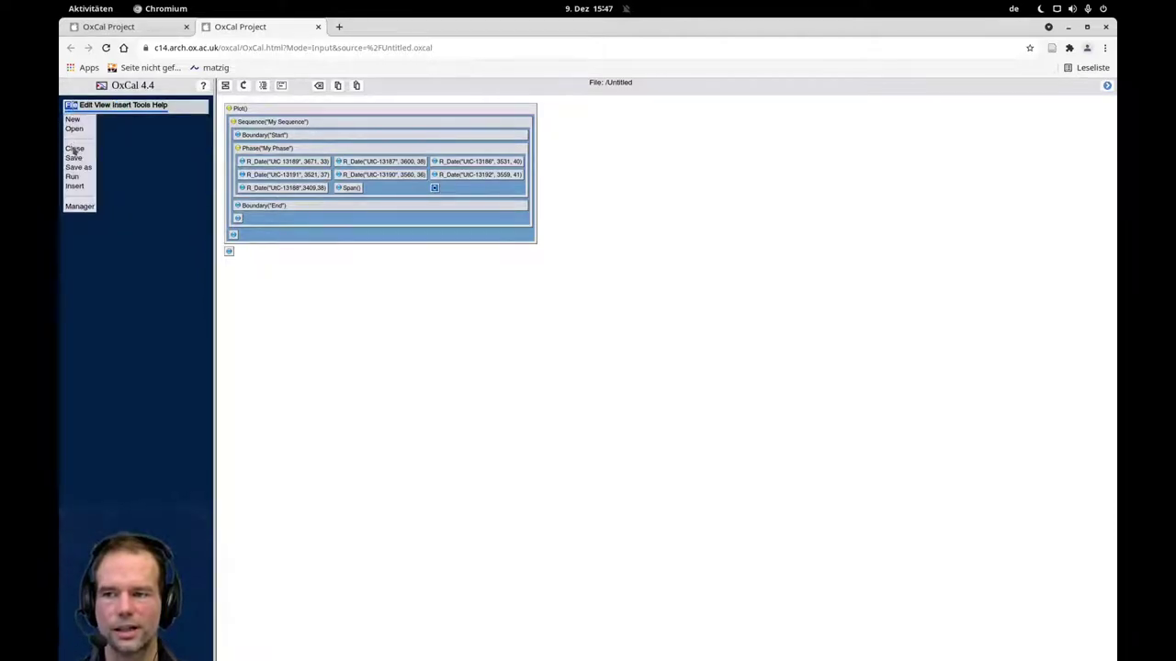
pyautogui.click(78, 177)
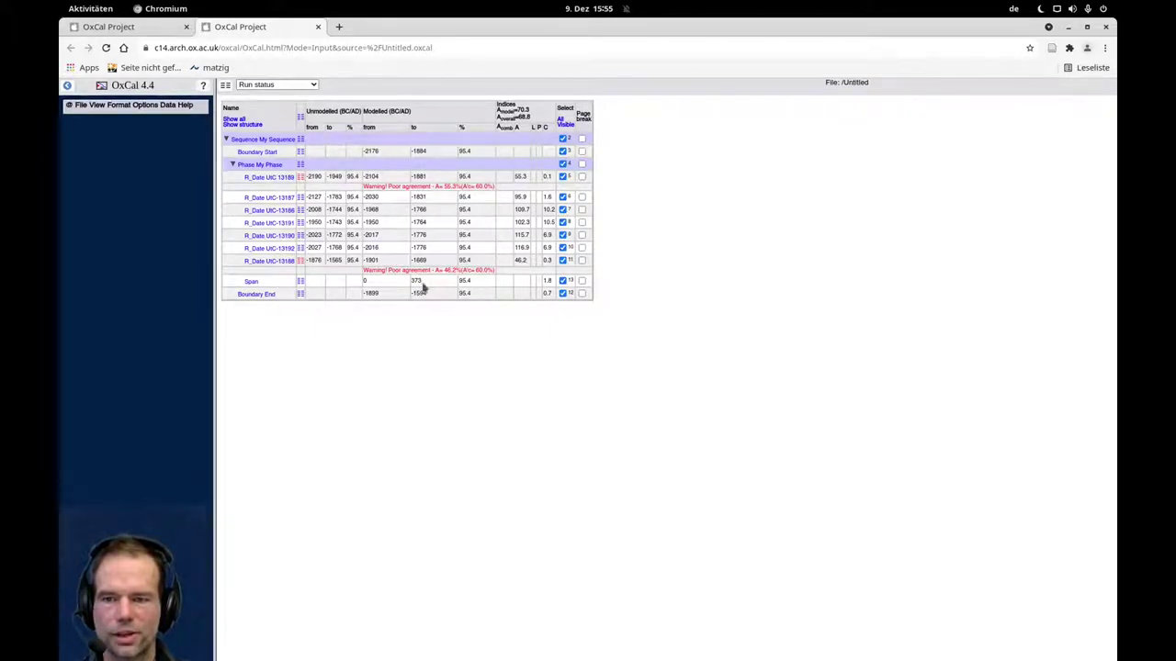
# Step: Switch to Single plot and page from the Start boundary through each R_Date to the Span plot
pyautogui.click(283, 86)
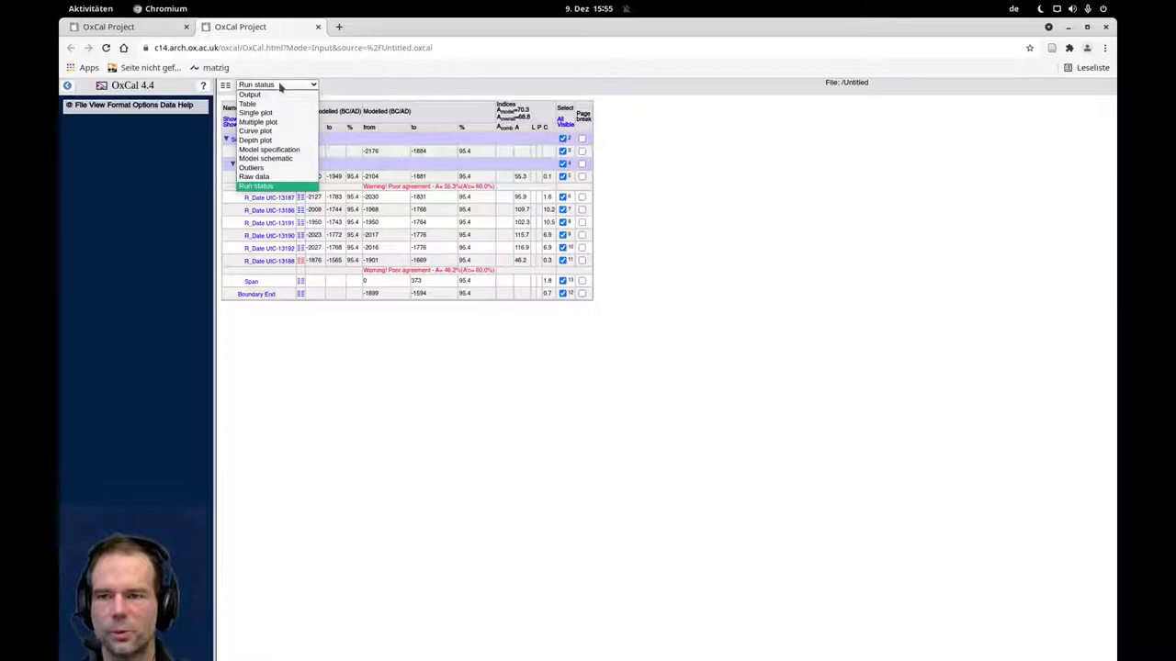
pyautogui.click(275, 114)
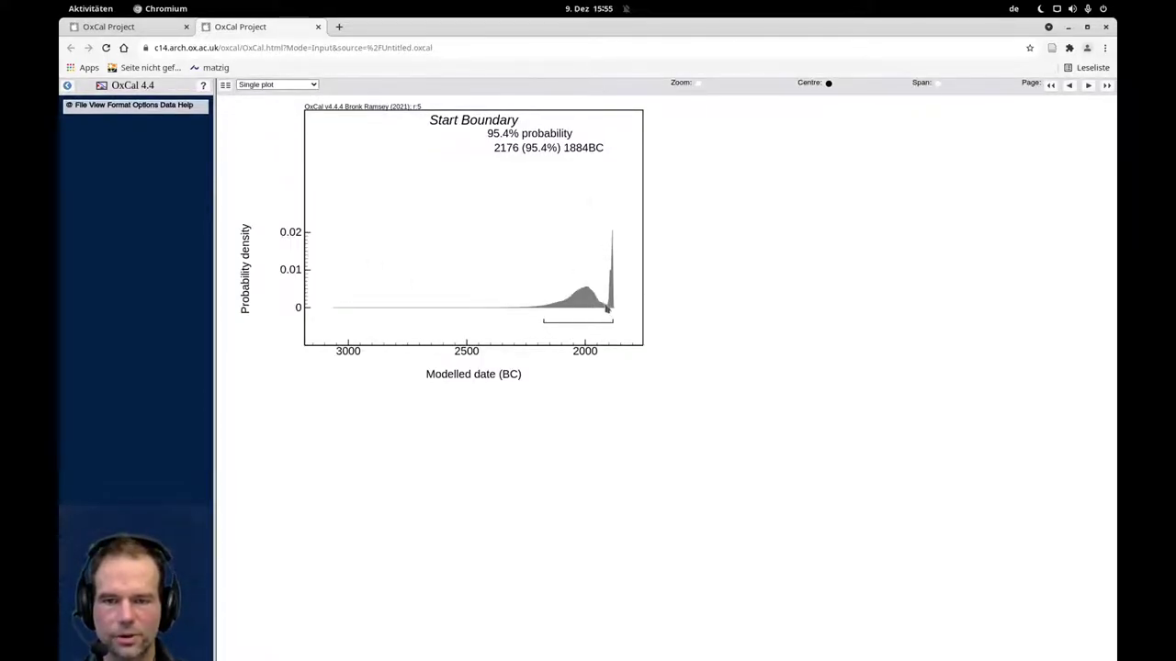
pyautogui.click(1088, 85)
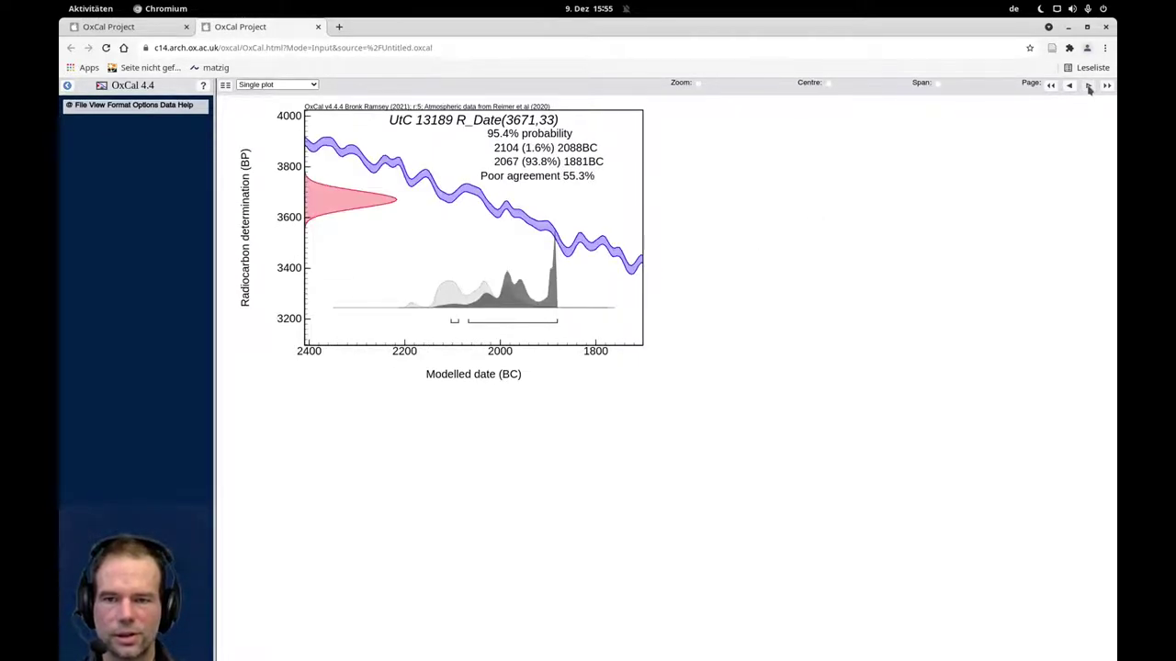
pyautogui.click(1089, 86)
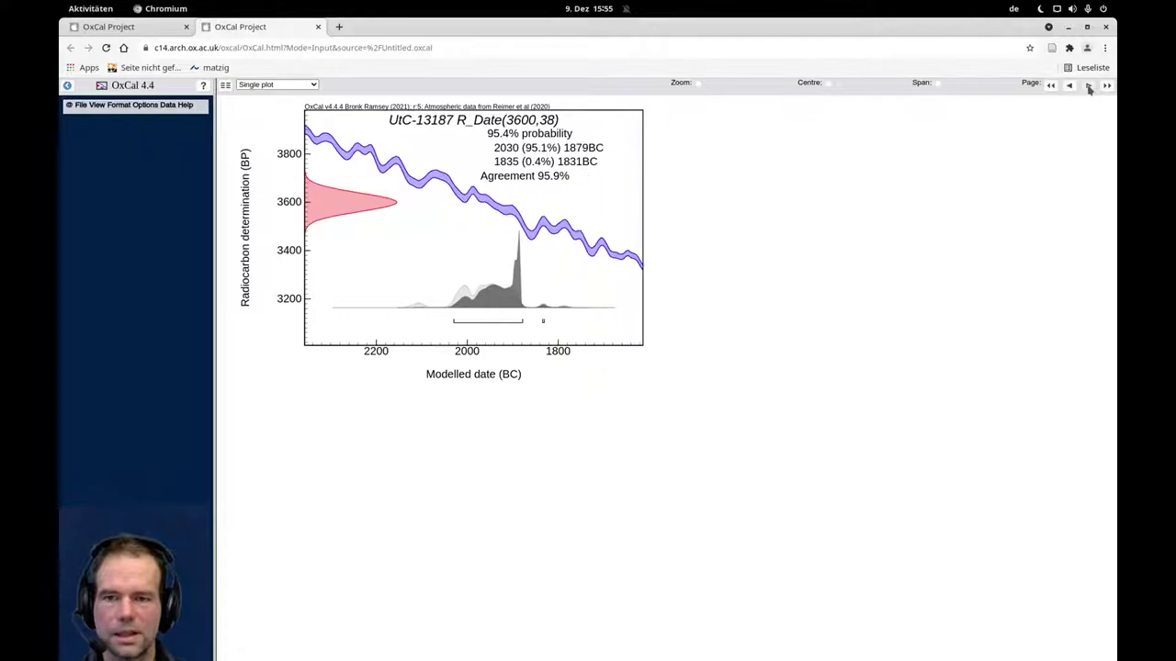
pyautogui.click(1088, 86)
pyautogui.click(1088, 86)
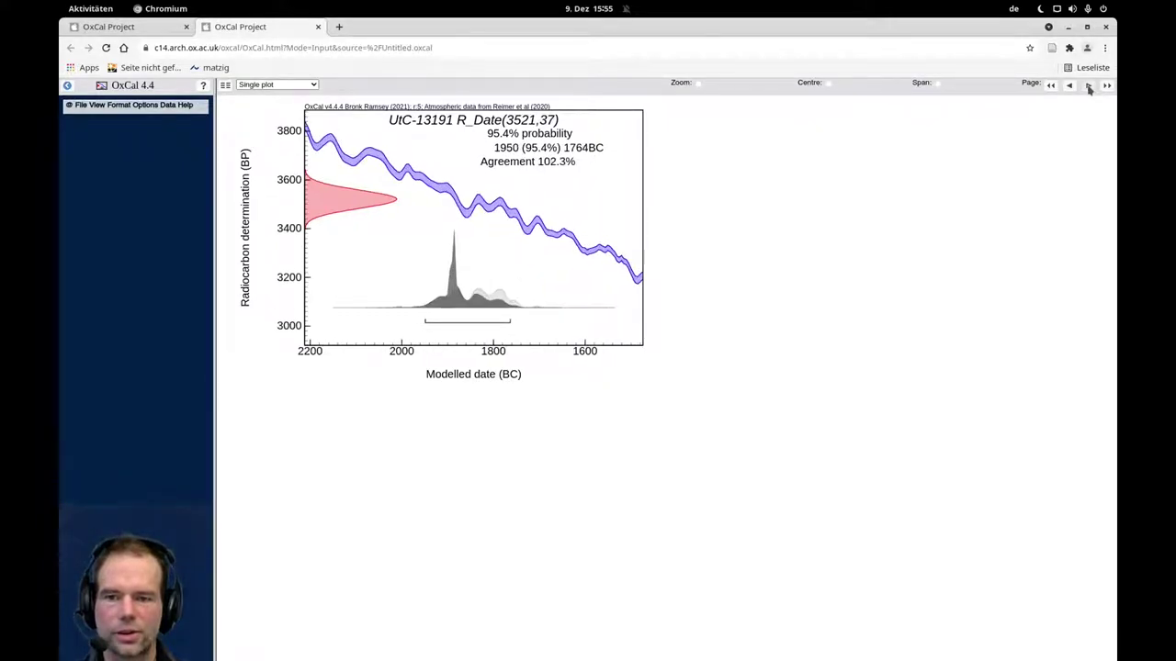
pyautogui.click(1088, 86)
pyautogui.click(1088, 85)
pyautogui.click(1088, 85)
pyautogui.click(1088, 86)
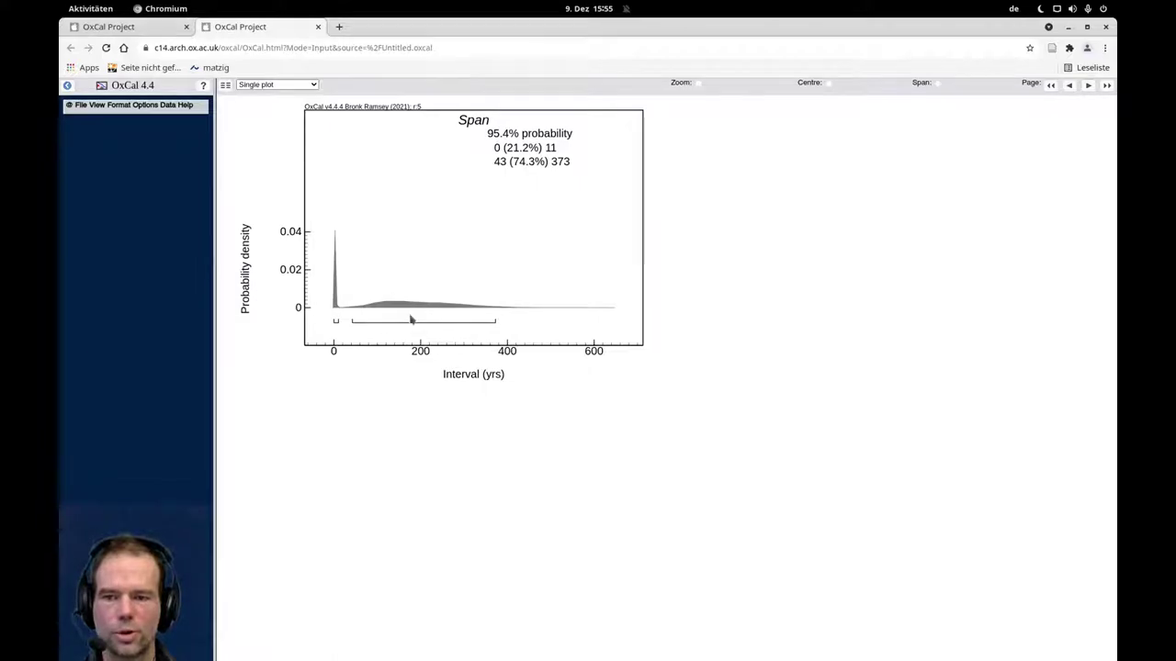
# Step: Show the results as a Multiple plot of stacked modelled distributions
pyautogui.click(292, 85)
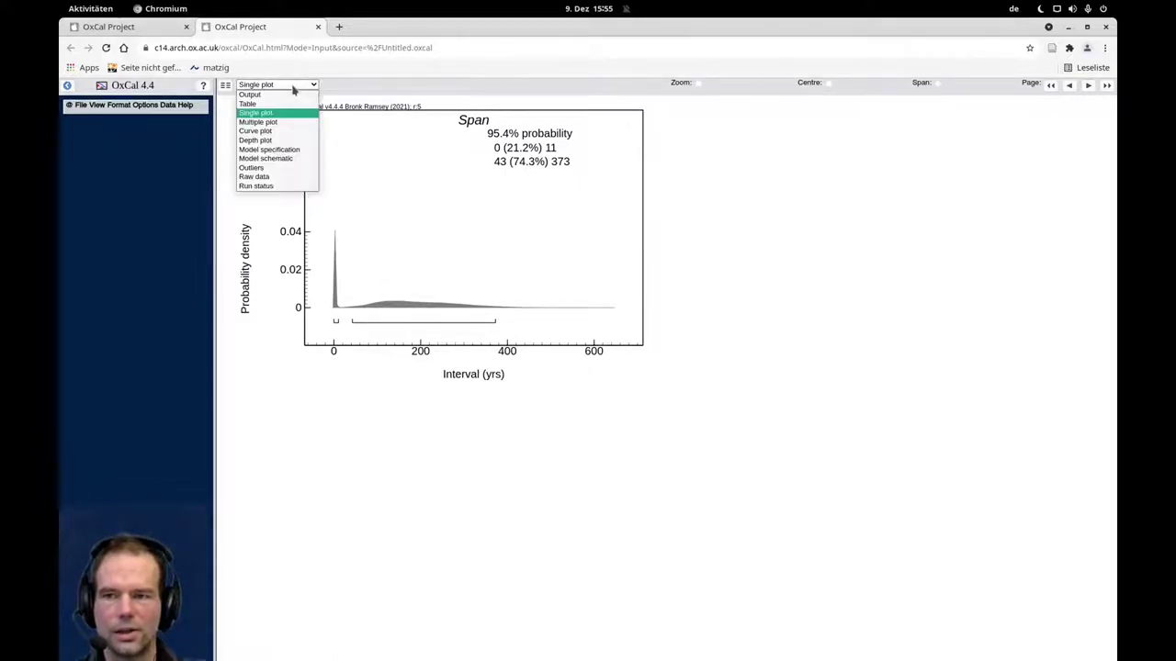
pyautogui.click(290, 128)
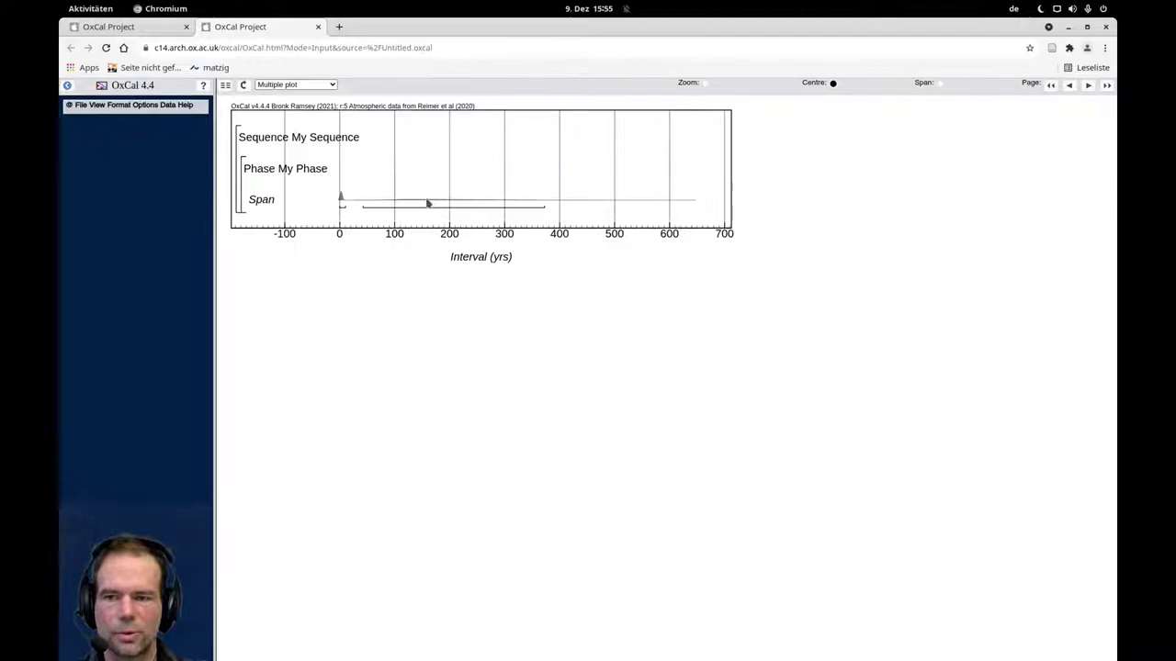
pyautogui.click(296, 86)
pyautogui.click(296, 122)
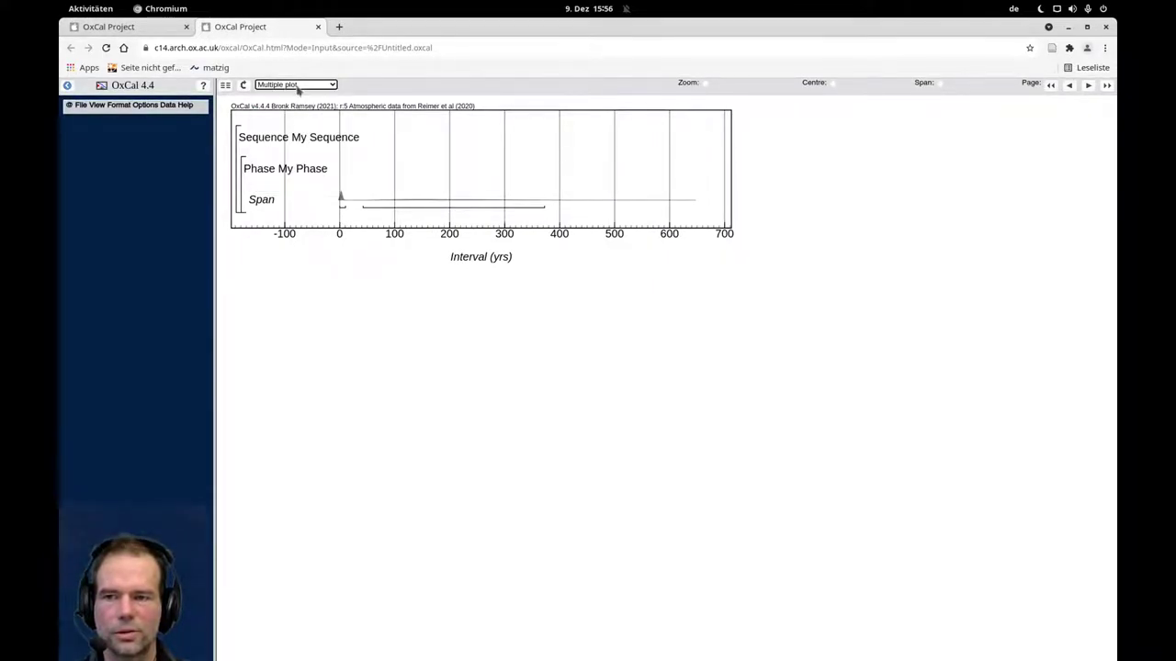
# Step: Switch to the Curve plot to view the dates against the calibration curve
pyautogui.click(296, 85)
pyautogui.click(292, 131)
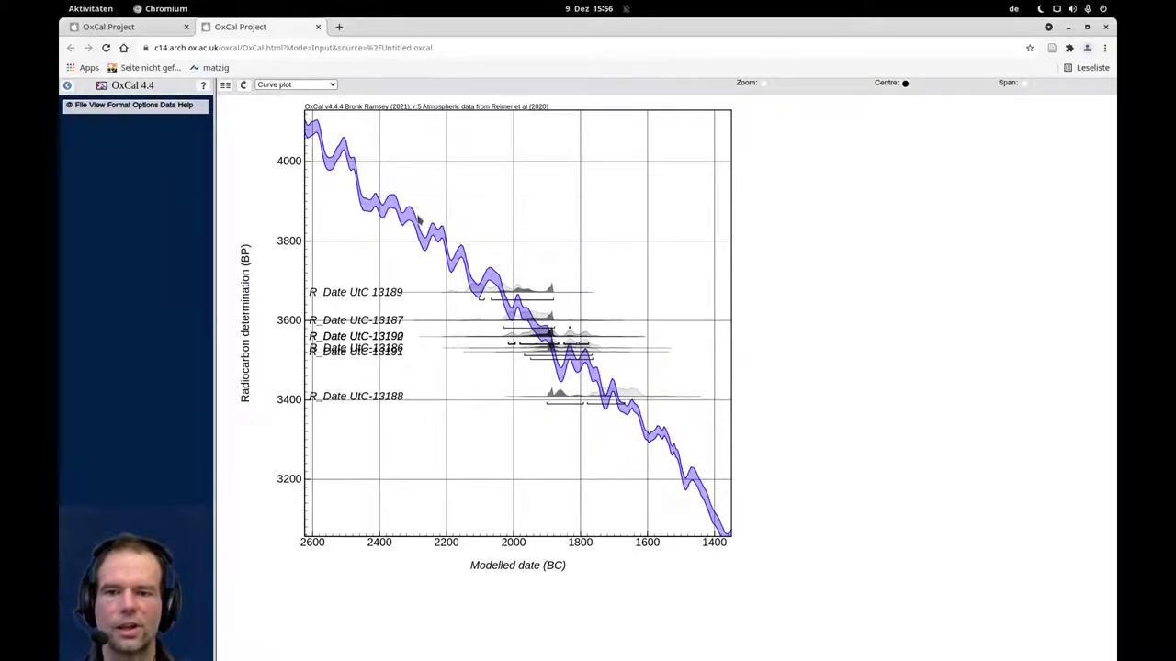
pyautogui.click(295, 84)
pyautogui.press('Escape')
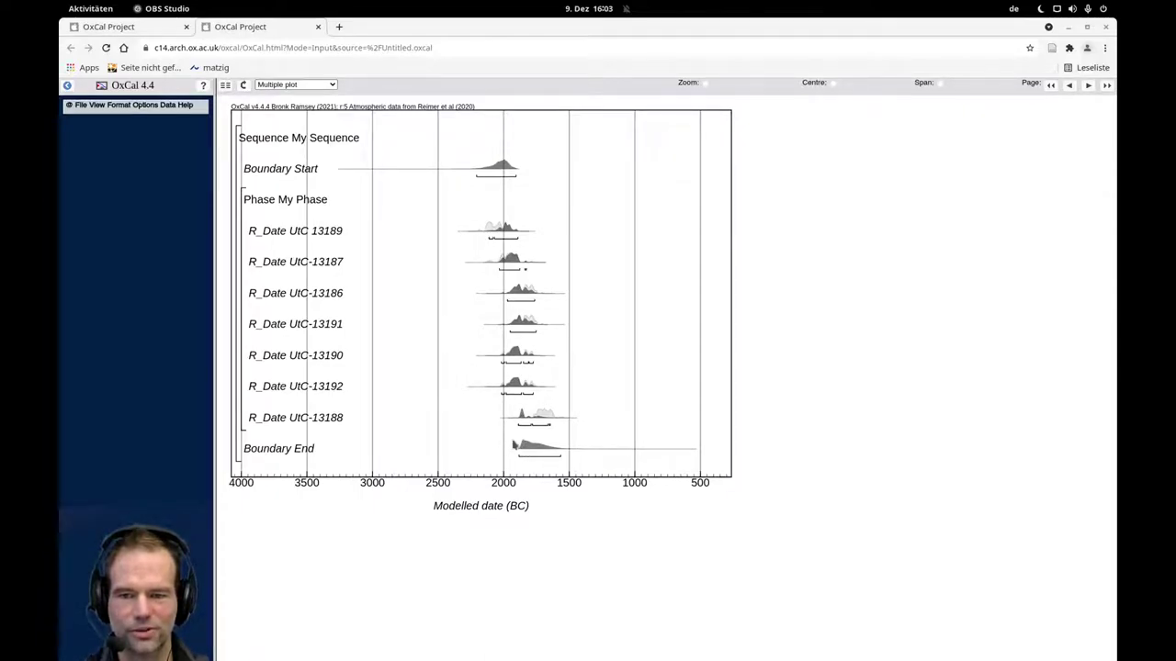
# Step: Switch to Single plot and page forward to the Span plot showing 43–388 years
pyautogui.click(298, 85)
pyautogui.click(298, 113)
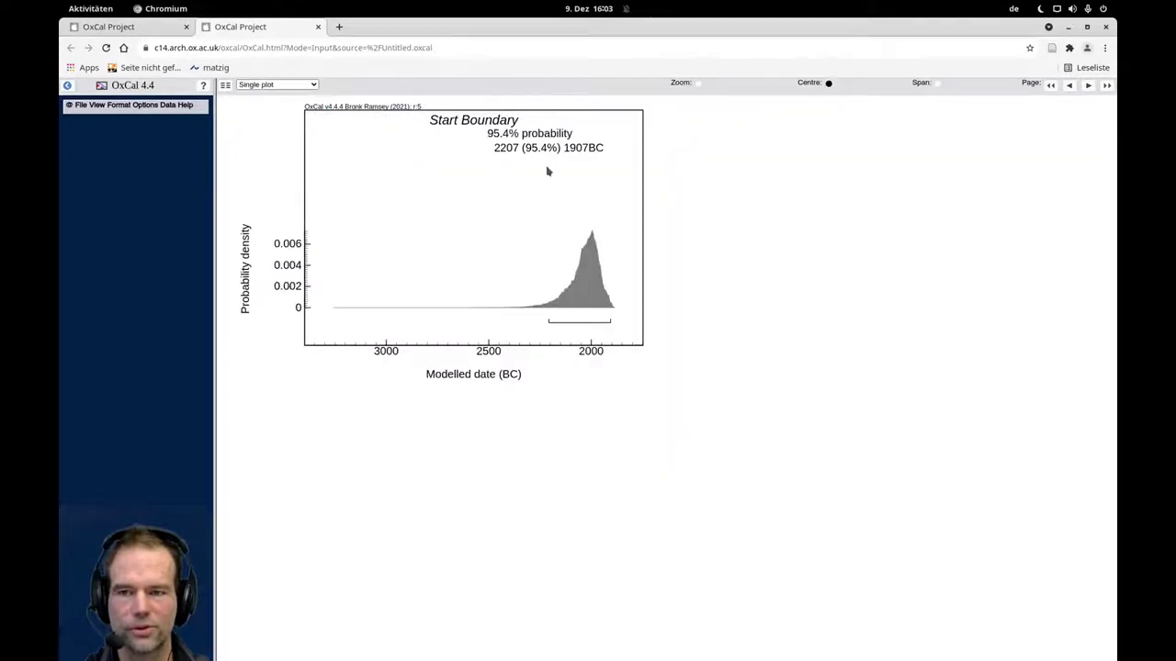
pyautogui.click(1087, 85)
pyautogui.click(1087, 86)
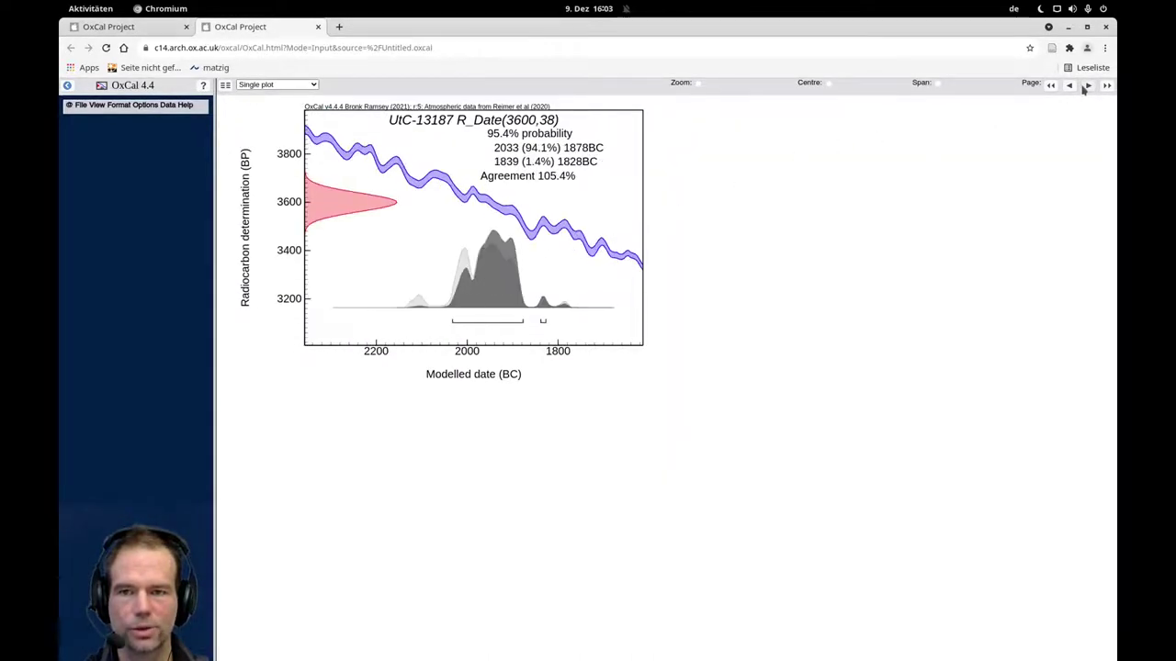
pyautogui.click(1087, 85)
pyautogui.click(1087, 86)
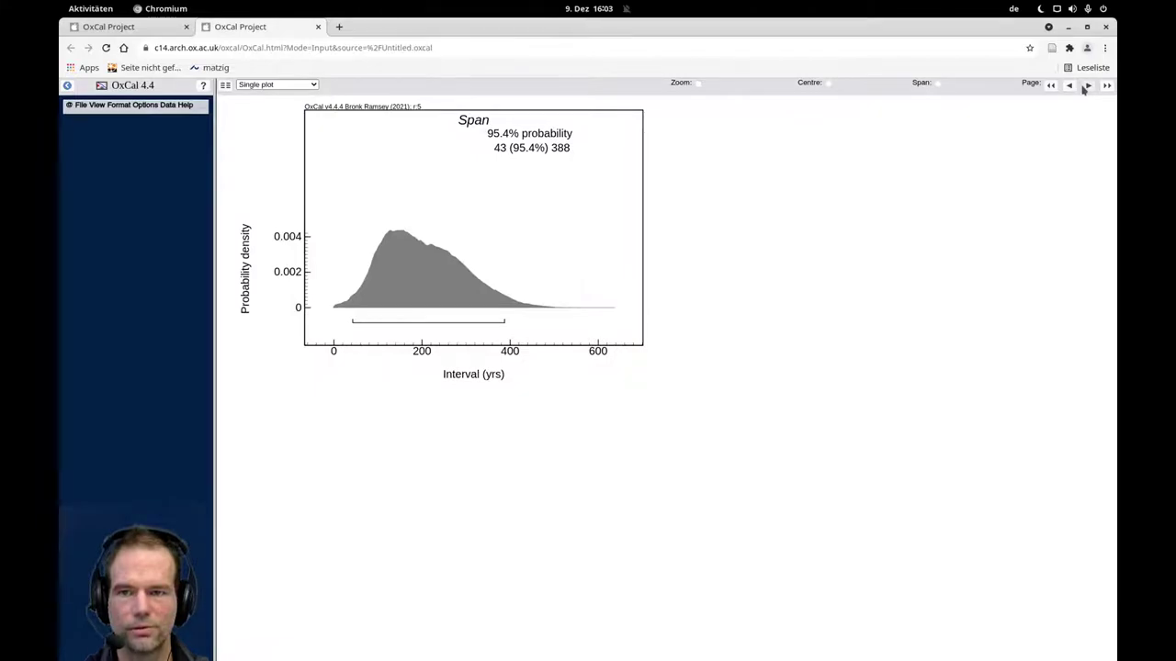